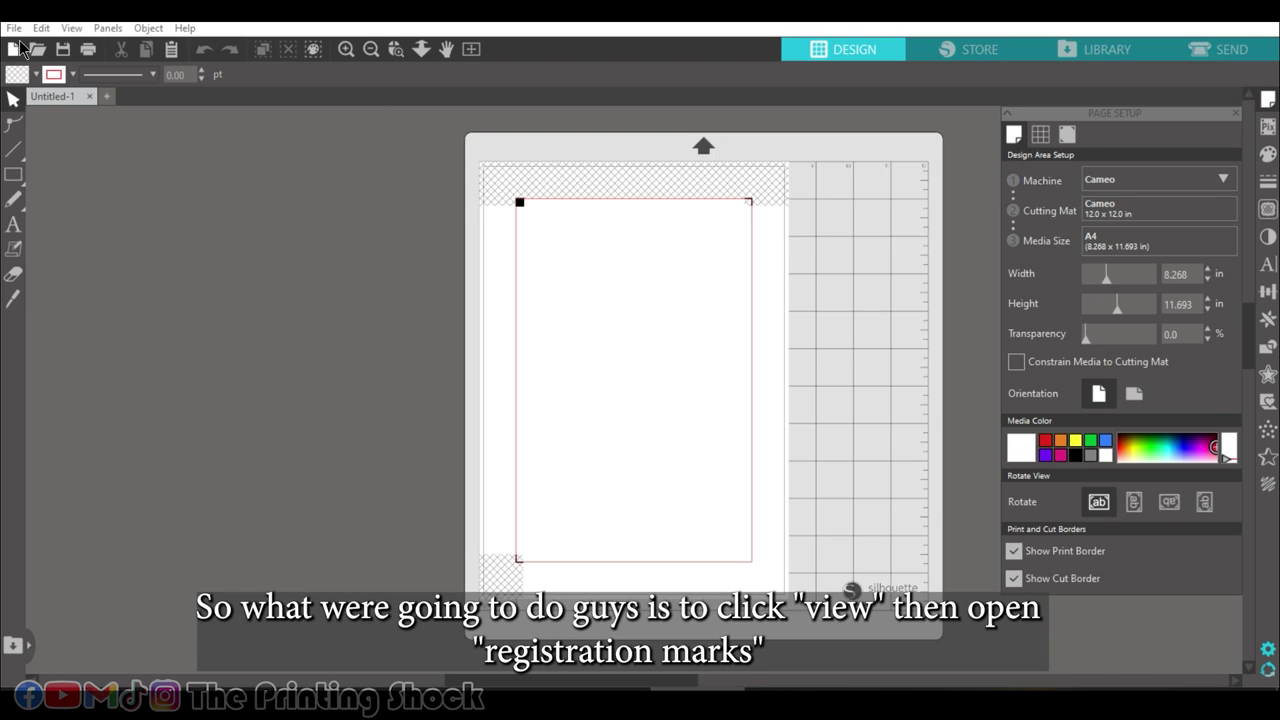
Lower the registration marks' inset to its minimum of 0.394 in.
{"action": "left_click", "coordinate": [71, 28]}
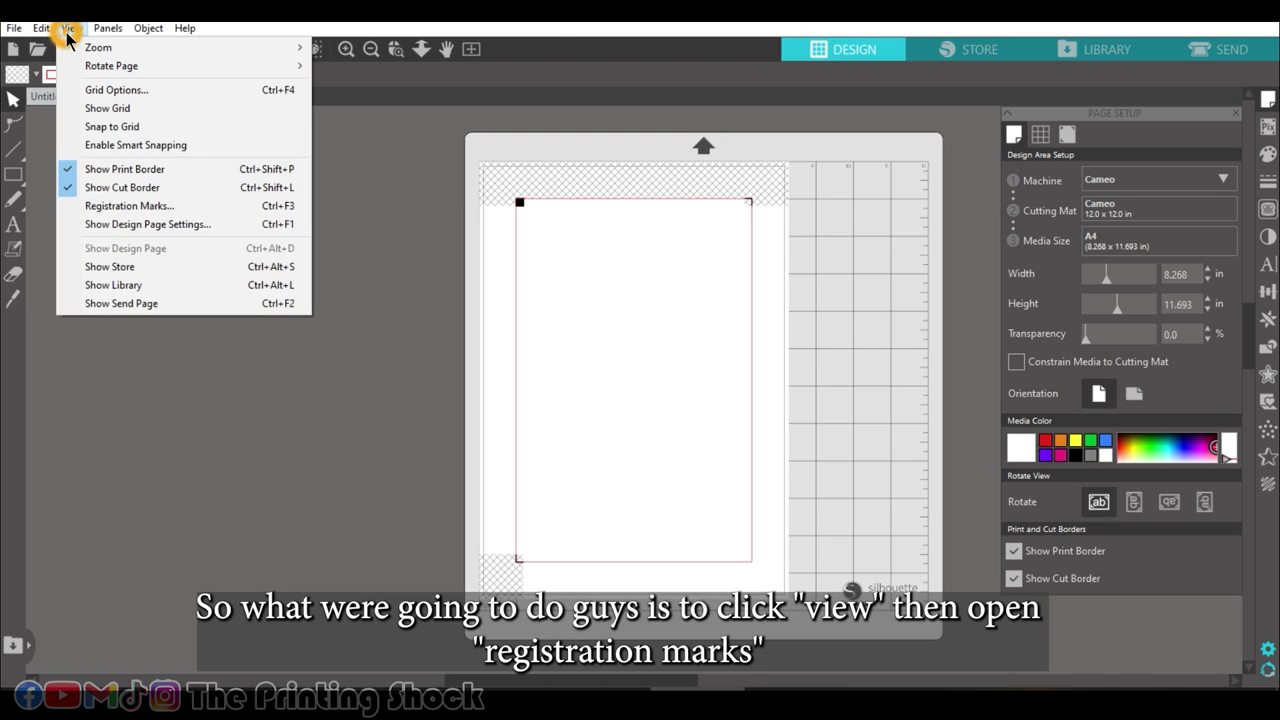
{"action": "left_click", "coordinate": [122, 208]}
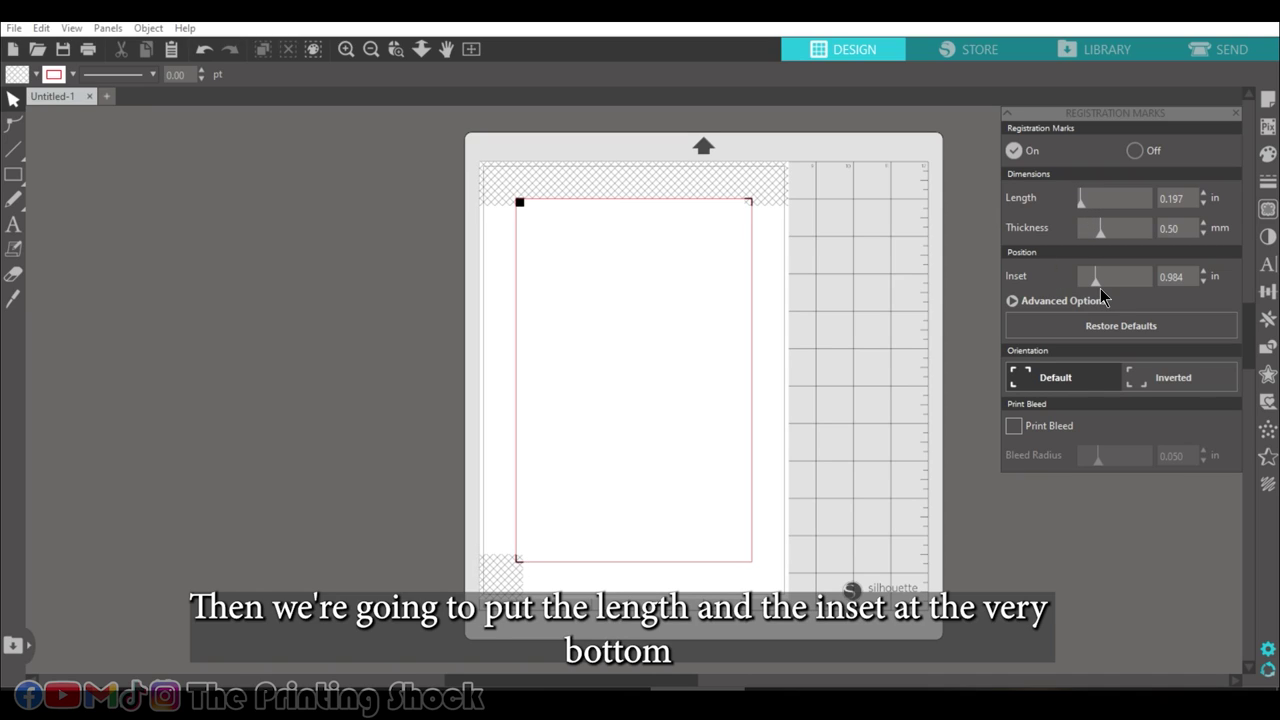
{"action": "left_click_drag", "start_coordinate": [1096, 286], "coordinate": [1043, 289]}
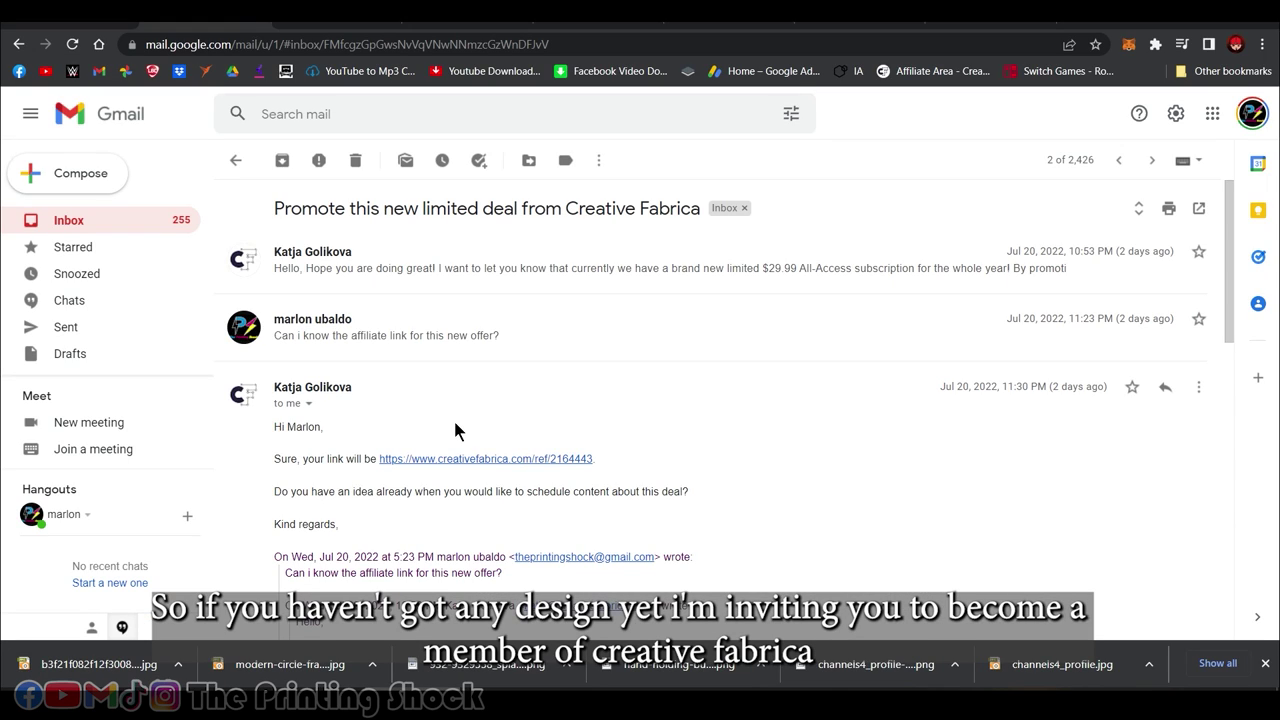
Switch to the Gmail message about the limited deal and open its Creative Fabrica referral link.
{"action": "scroll", "coordinate": [453, 417], "scroll_direction": "down", "scroll_amount": 2}
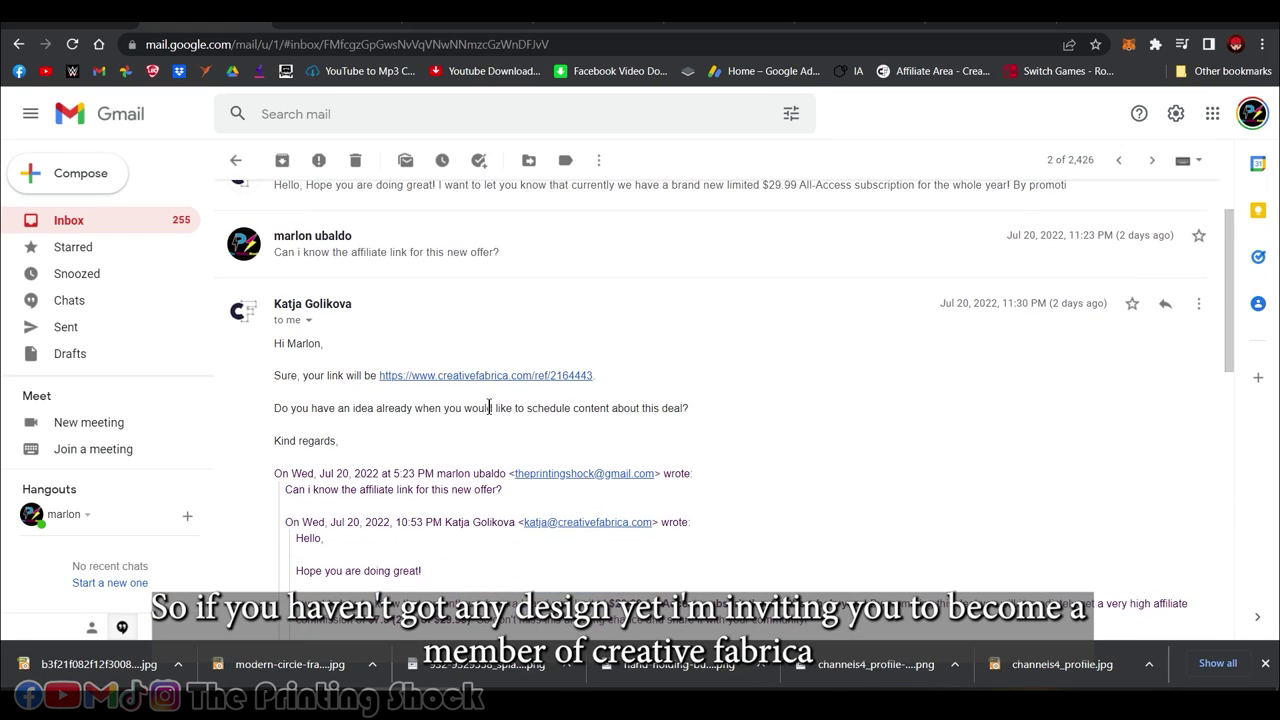
{"action": "left_click_drag", "start_coordinate": [600, 378], "coordinate": [421, 382]}
{"action": "left_click", "coordinate": [505, 376]}
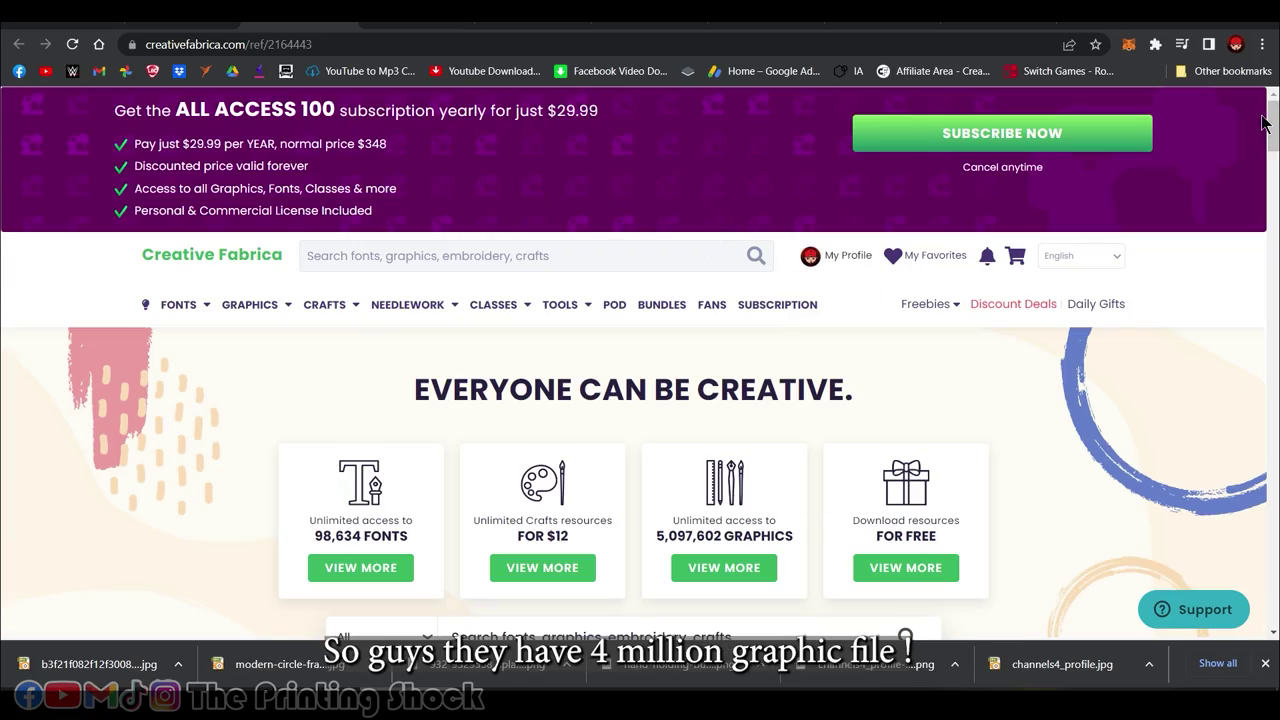
Browse the recommended fonts, graphics and design bundles on the Creative Fabrica home page.
{"action": "scroll", "coordinate": [3, 303], "scroll_direction": "down", "scroll_amount": 2}
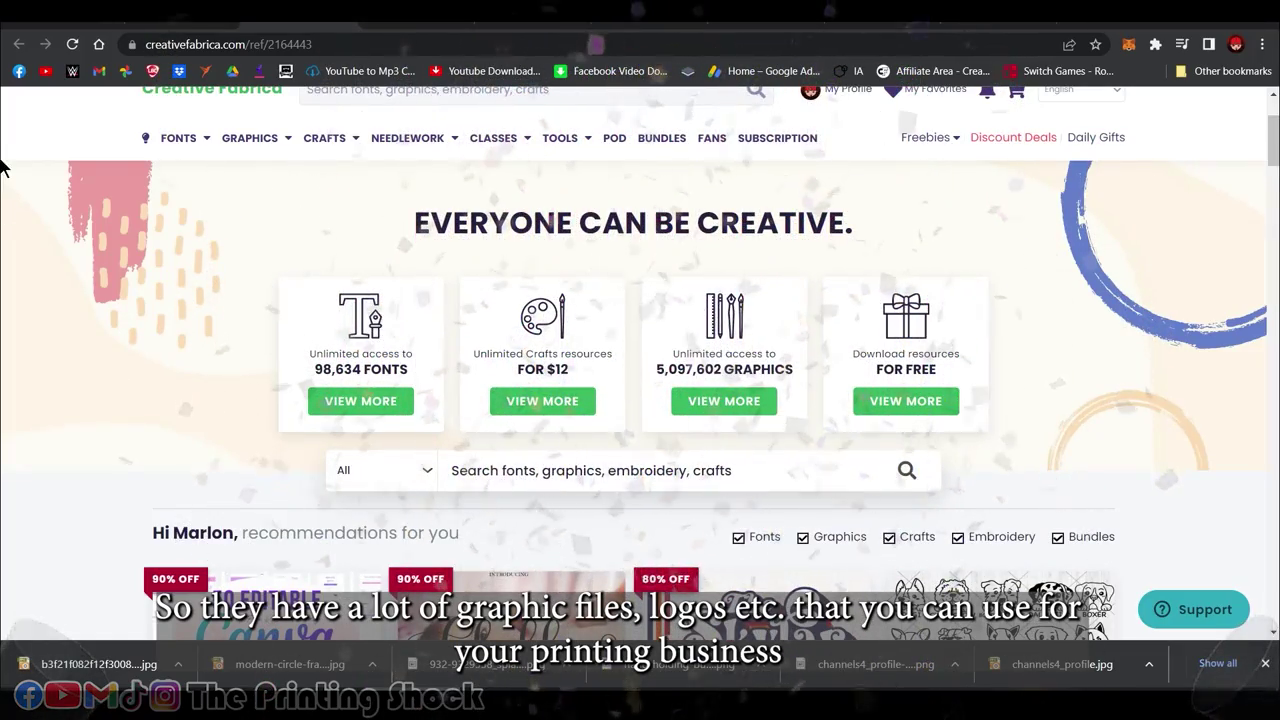
{"action": "scroll", "coordinate": [1, 145], "scroll_direction": "down", "scroll_amount": 1}
{"action": "scroll", "coordinate": [460, 480], "scroll_direction": "down", "scroll_amount": 15}
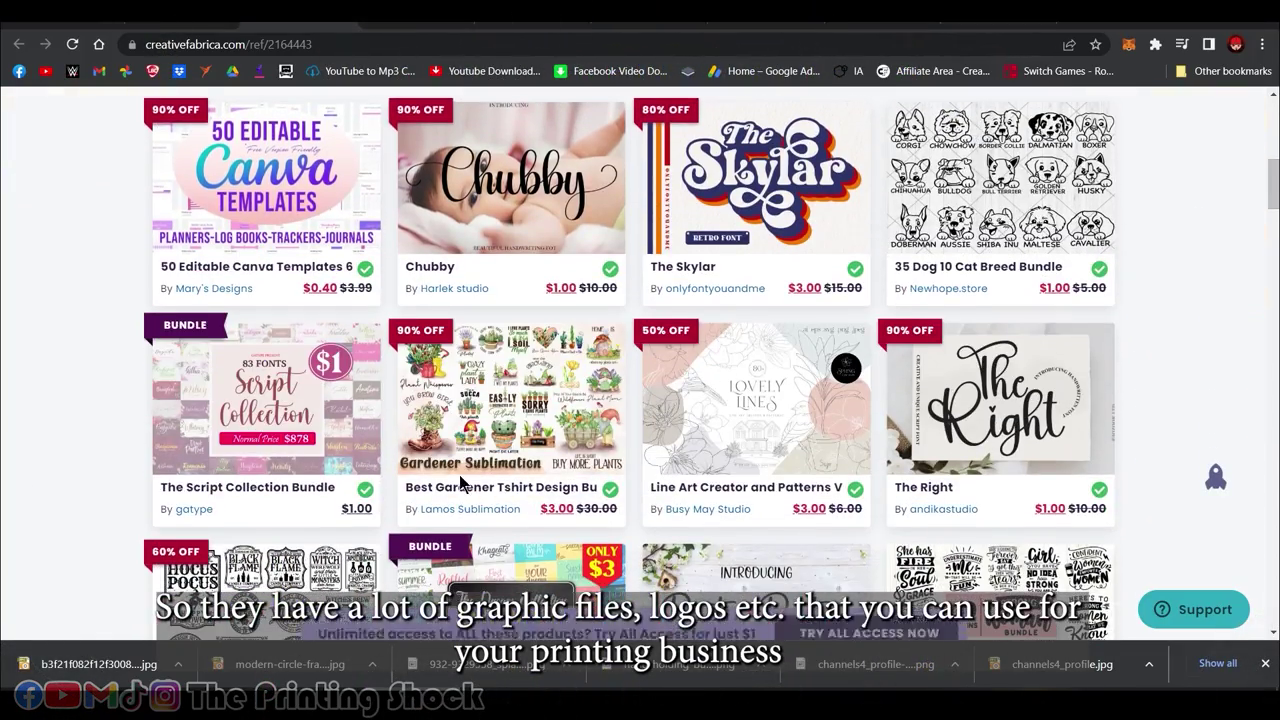
{"action": "scroll", "coordinate": [490, 468], "scroll_direction": "down", "scroll_amount": 6}
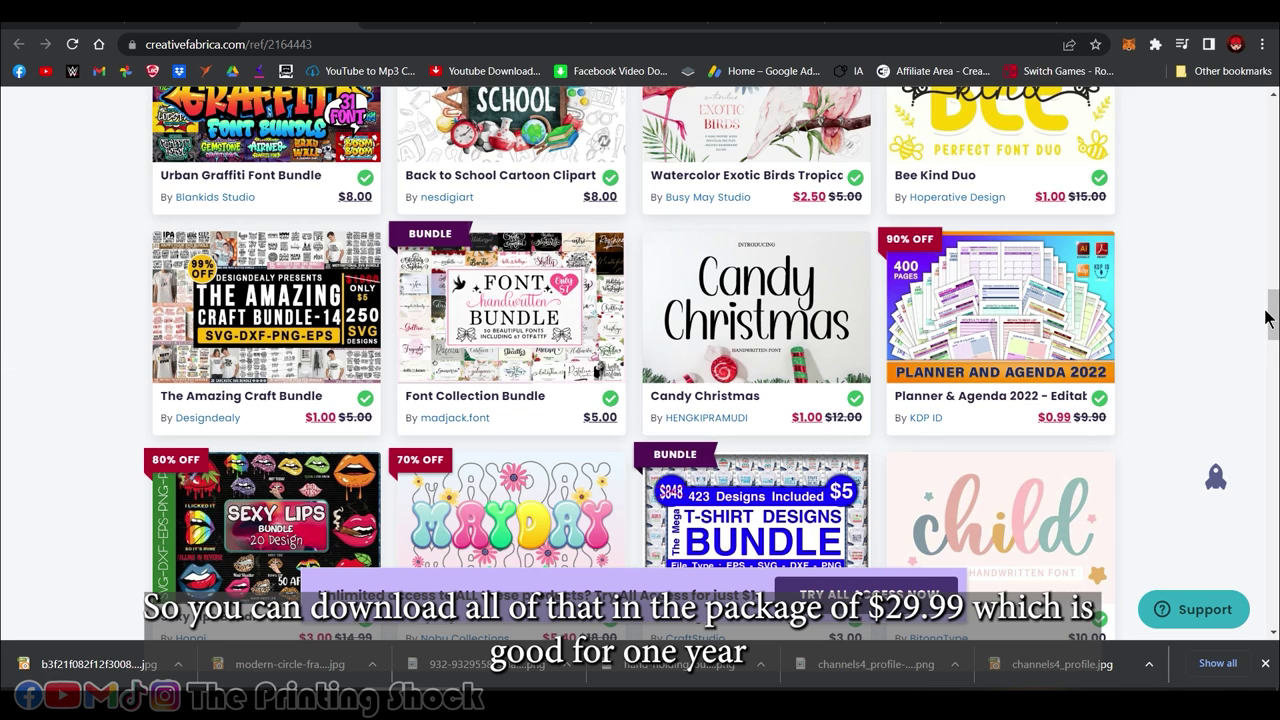
{"action": "scroll", "coordinate": [1248, 314], "scroll_direction": "down", "scroll_amount": 2}
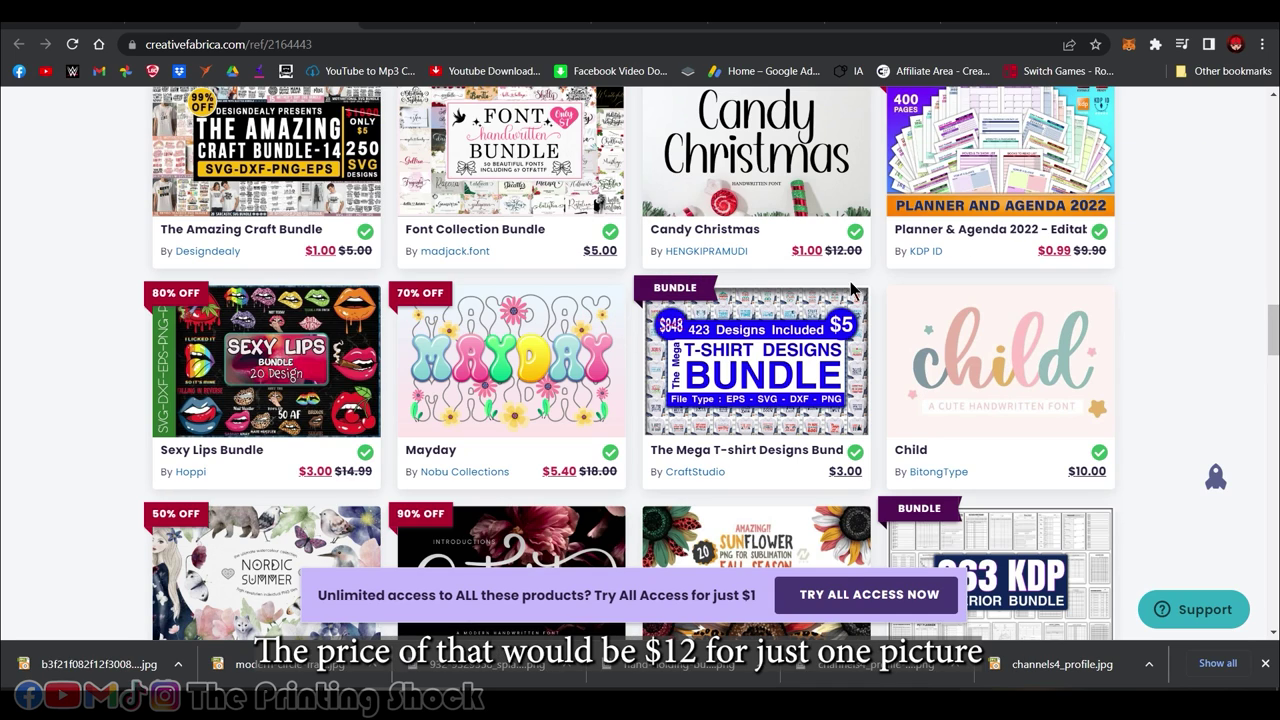
{"action": "scroll", "coordinate": [845, 345], "scroll_direction": "up", "scroll_amount": 1}
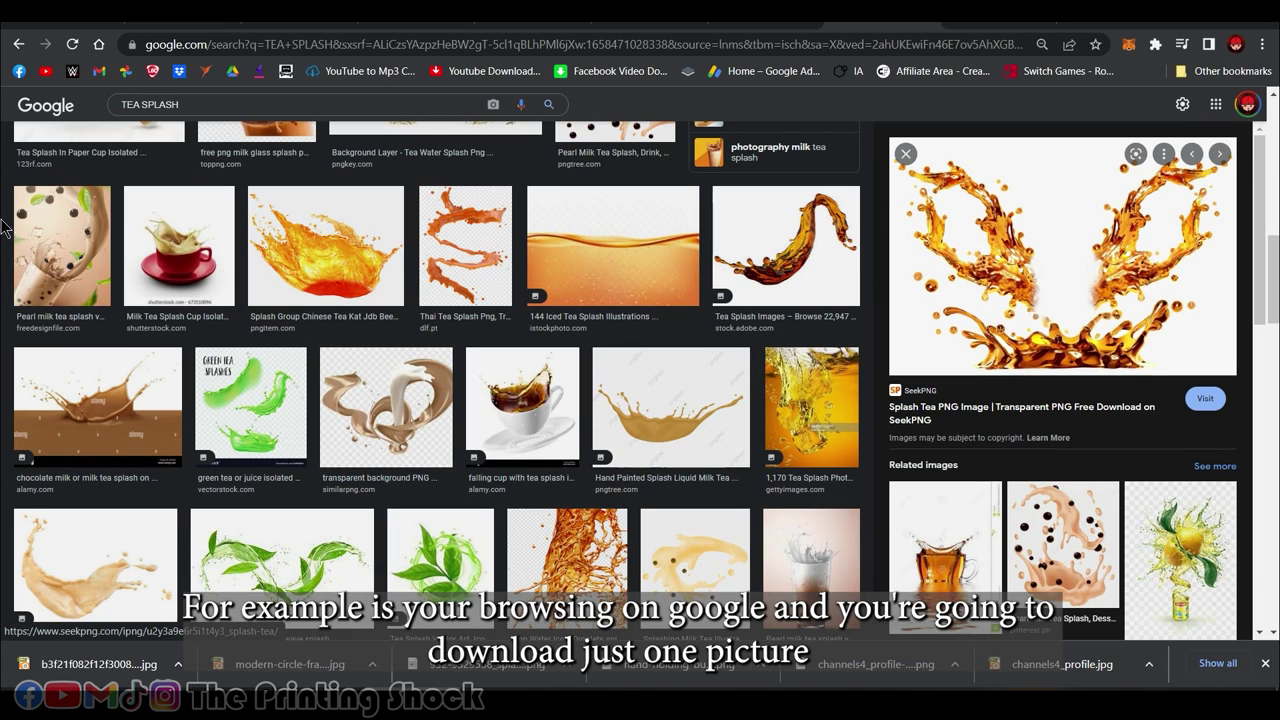
Preview the hand-painted milk tea splash picture in the Google image results for TEA SPLASH.
{"action": "left_click", "coordinate": [700, 431]}
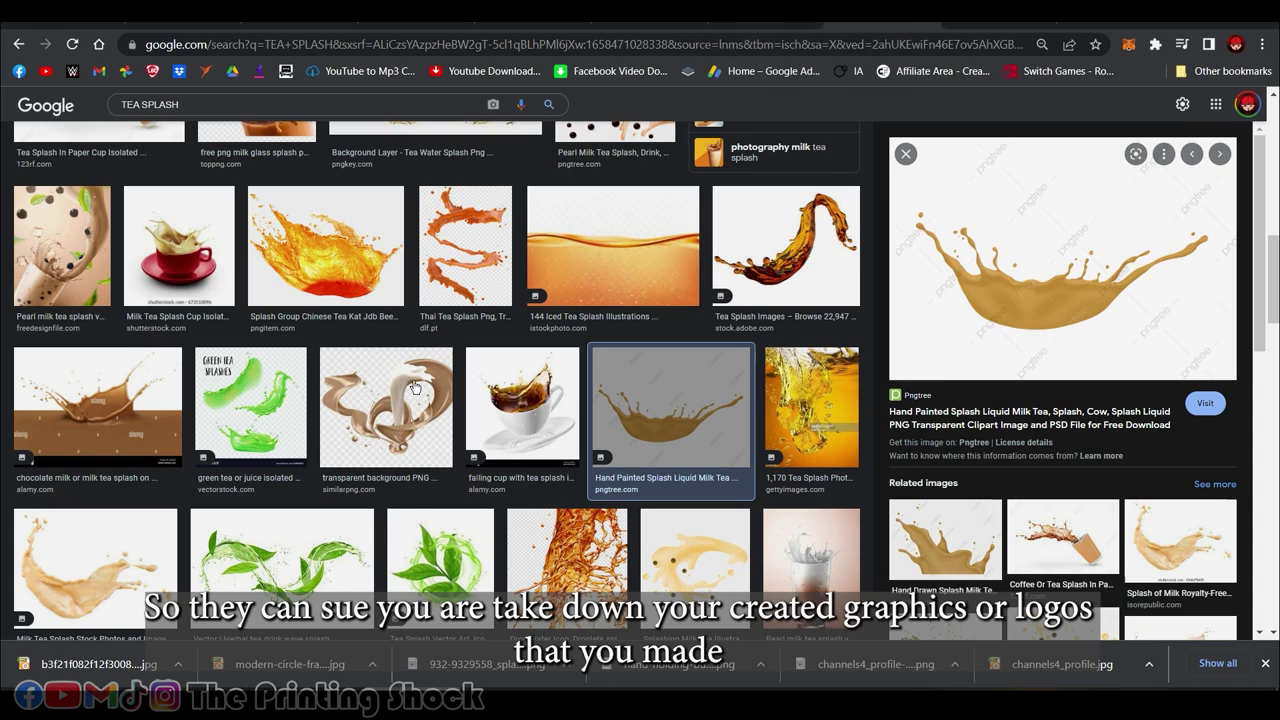
{"action": "scroll", "coordinate": [437, 380], "scroll_direction": "down", "scroll_amount": 1}
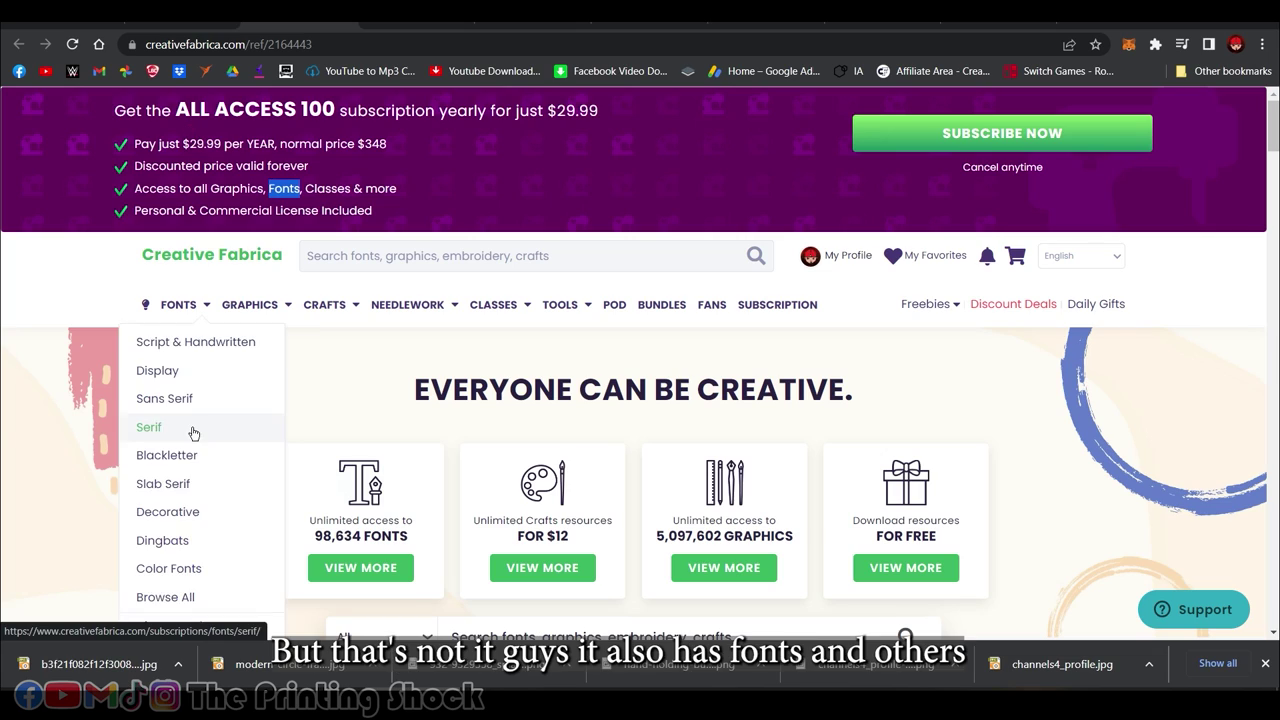
Look over Creative Fabrica's product categories and search the site for "milk tea logo".
{"action": "mouse_move", "coordinate": [455, 308]}
{"action": "mouse_move", "coordinate": [565, 310]}
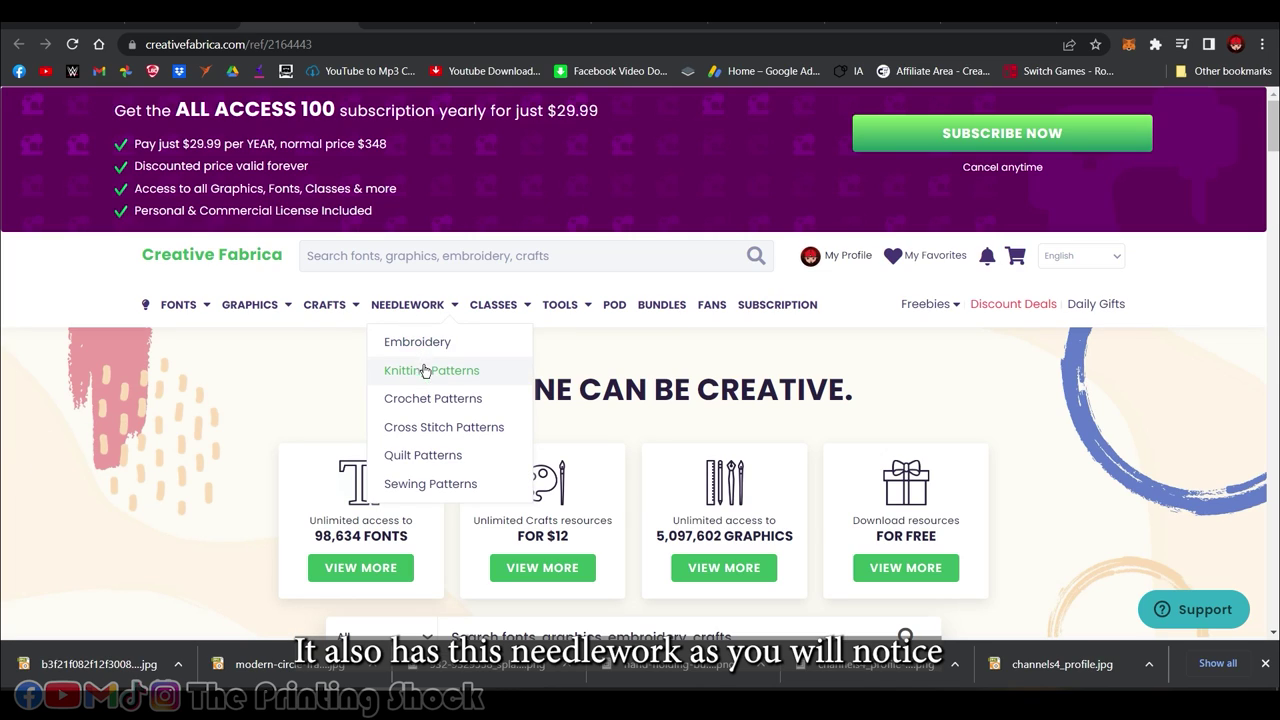
{"action": "left_click", "coordinate": [571, 251]}
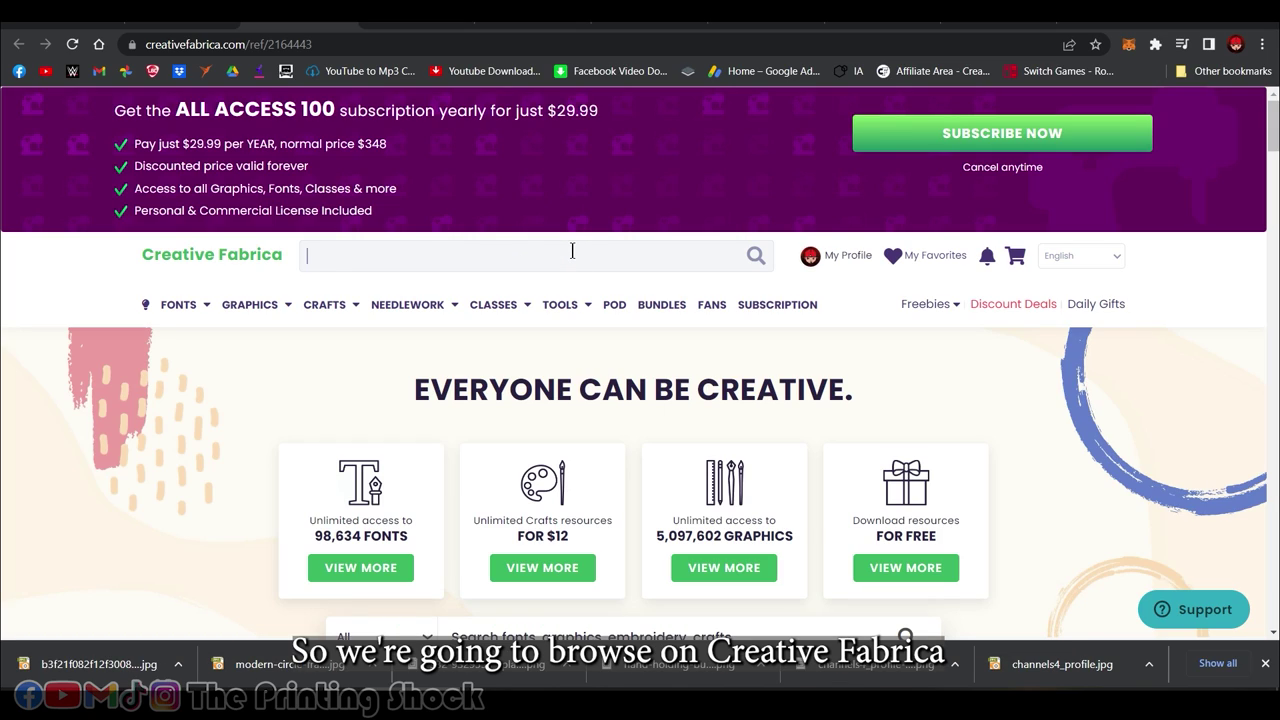
{"action": "type", "text": "milk tea logo"}
{"action": "key", "text": "Return"}
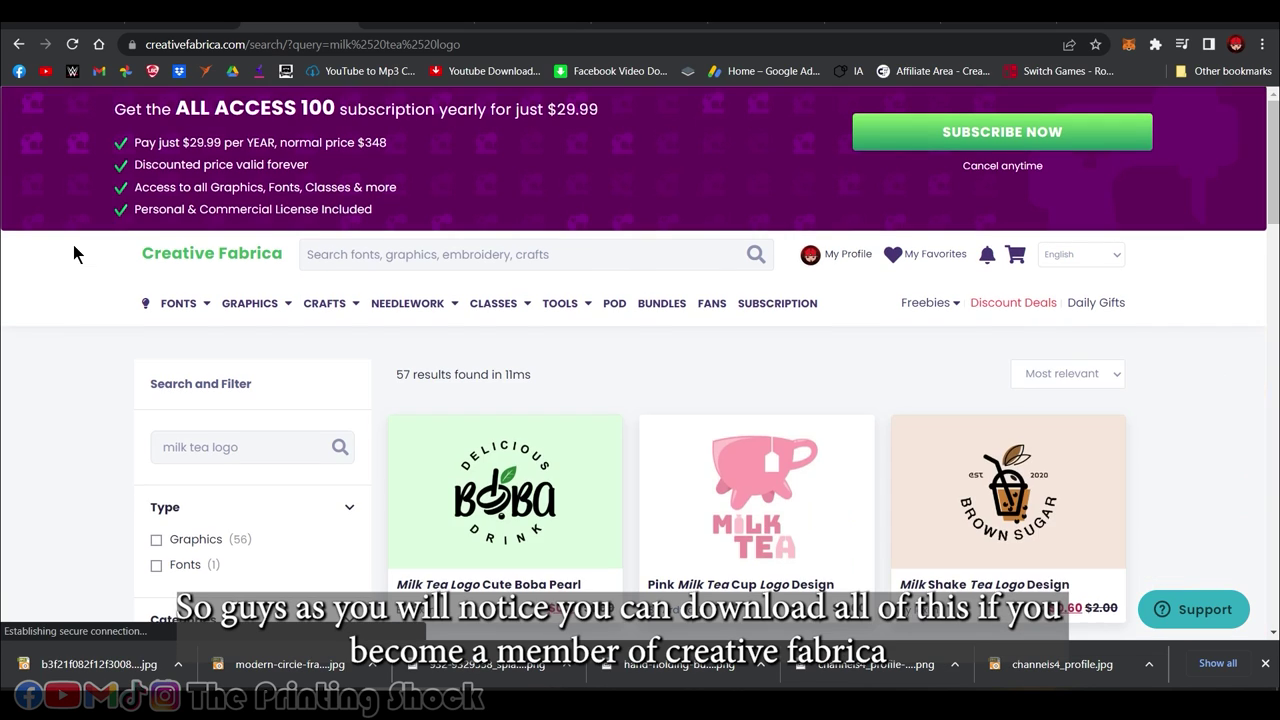
Examine the milk tea logo search results, comparing the designs, prices and cartoon bubble tea graphics.
{"action": "scroll", "coordinate": [74, 251], "scroll_direction": "down", "scroll_amount": 4}
{"action": "scroll", "coordinate": [1080, 240], "scroll_direction": "up", "scroll_amount": 3}
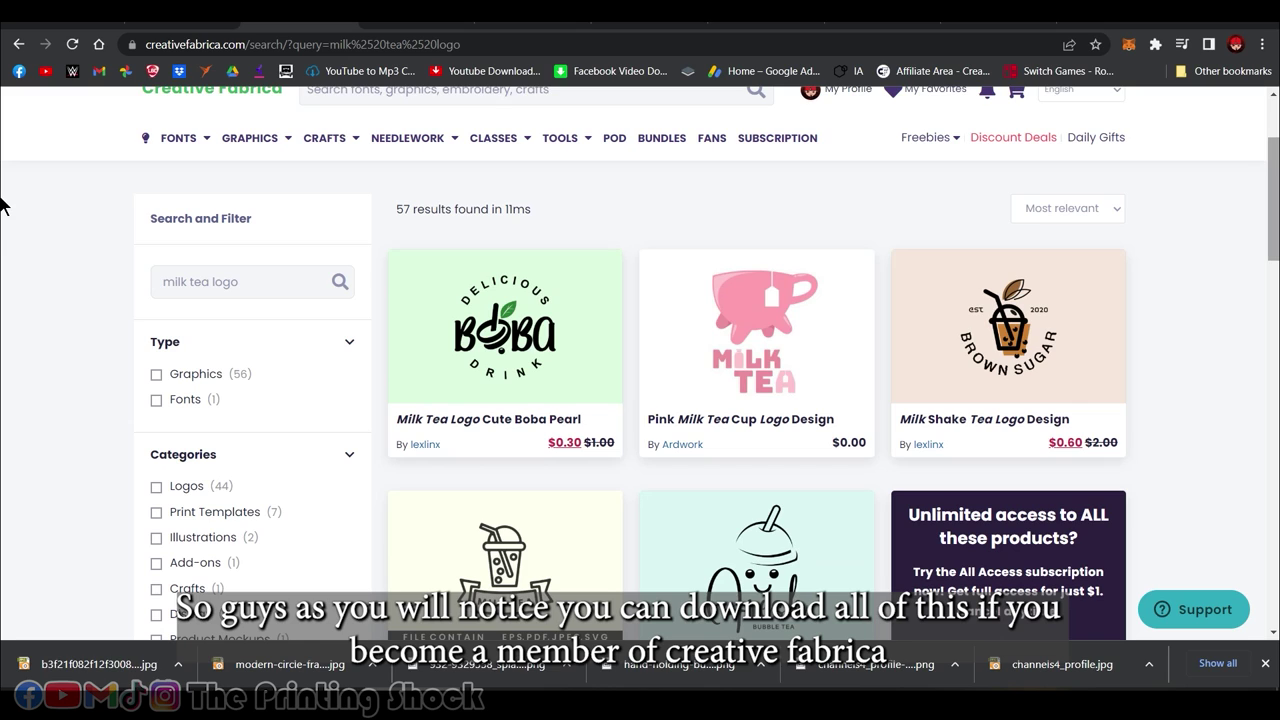
{"action": "scroll", "coordinate": [2, 205], "scroll_direction": "down", "scroll_amount": 3}
{"action": "scroll", "coordinate": [610, 325], "scroll_direction": "down", "scroll_amount": 4}
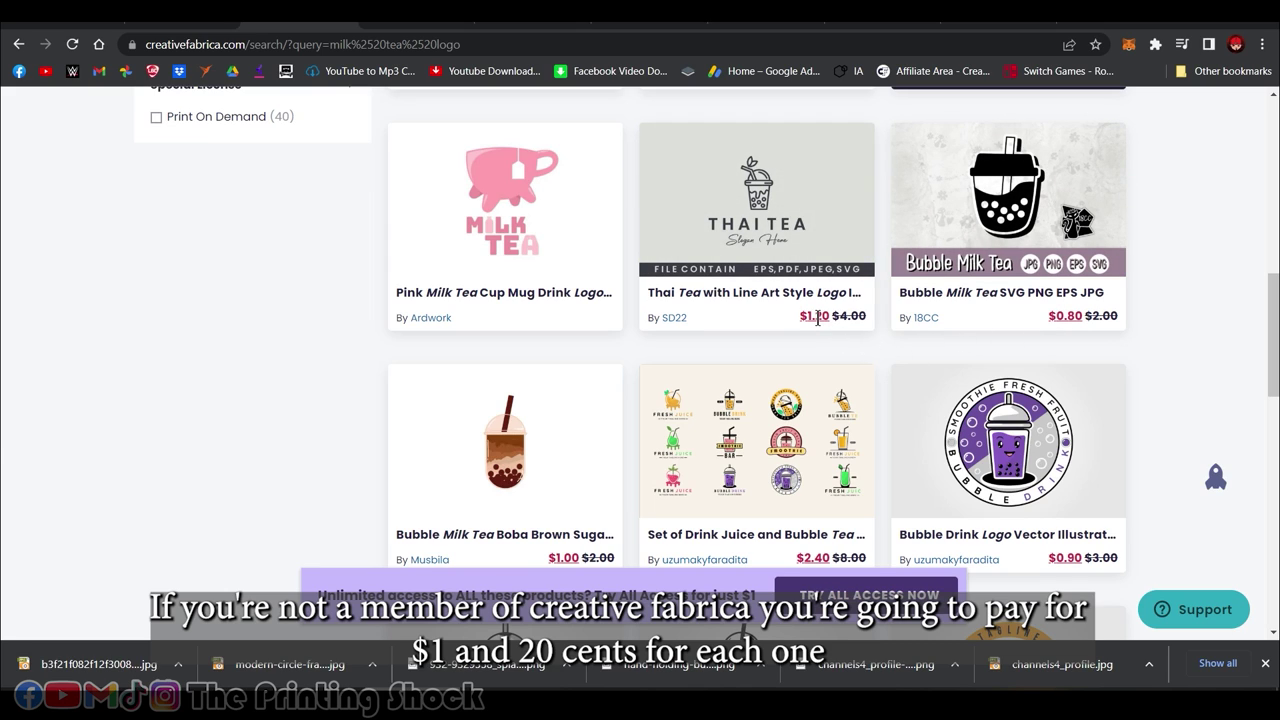
{"action": "scroll", "coordinate": [1228, 358], "scroll_direction": "up", "scroll_amount": 1}
{"action": "scroll", "coordinate": [1228, 358], "scroll_direction": "up", "scroll_amount": 3}
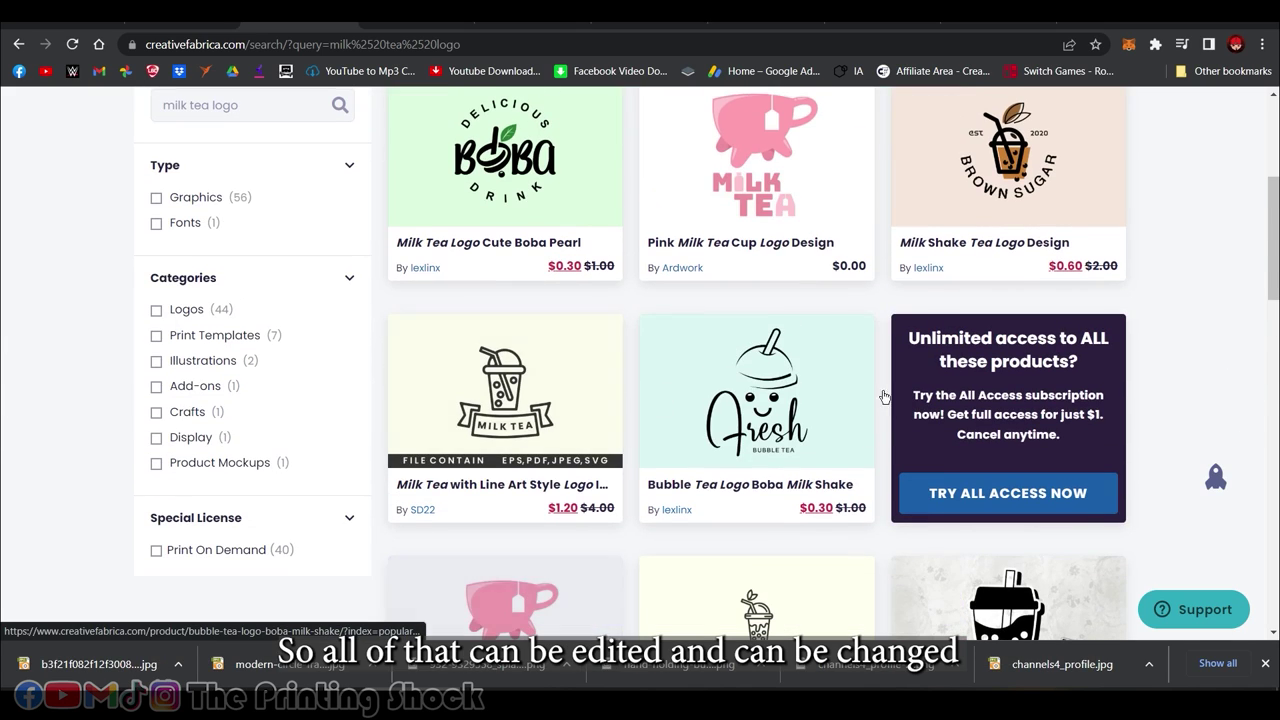
{"action": "scroll", "coordinate": [3, 185], "scroll_direction": "up", "scroll_amount": 1}
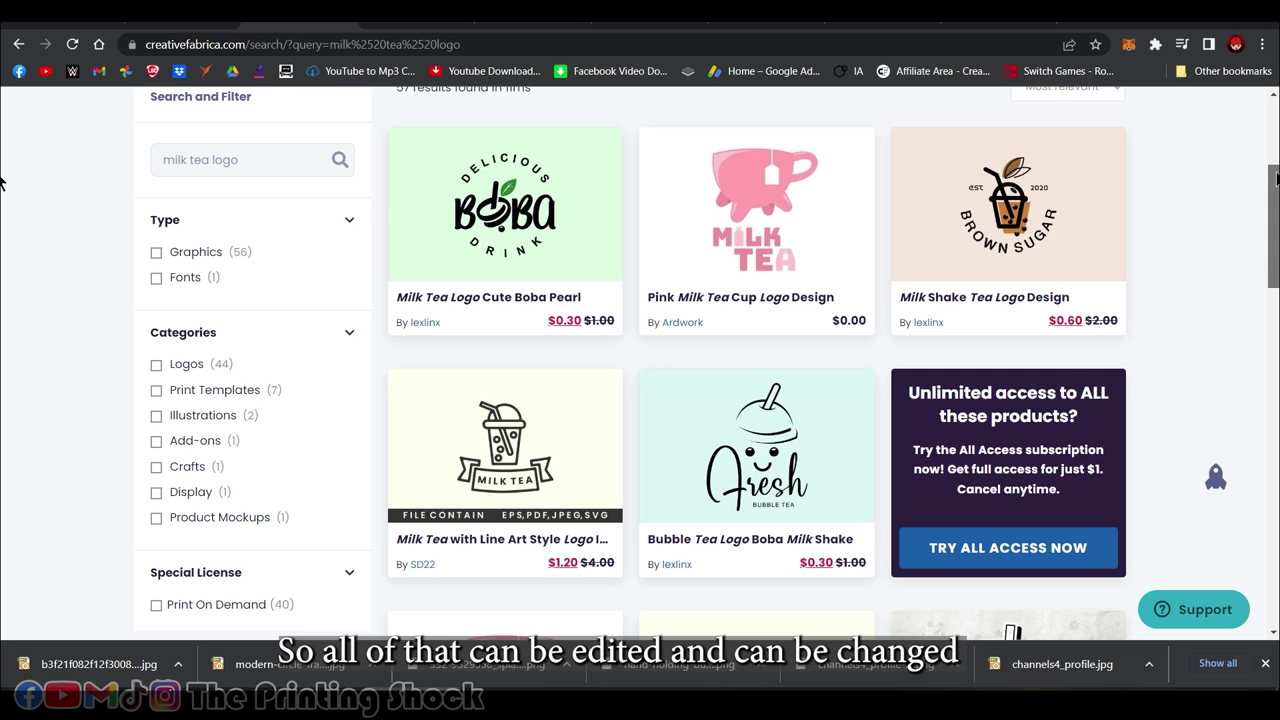
{"action": "scroll", "coordinate": [3, 263], "scroll_direction": "down", "scroll_amount": 10}
{"action": "scroll", "coordinate": [1150, 335], "scroll_direction": "down", "scroll_amount": 7}
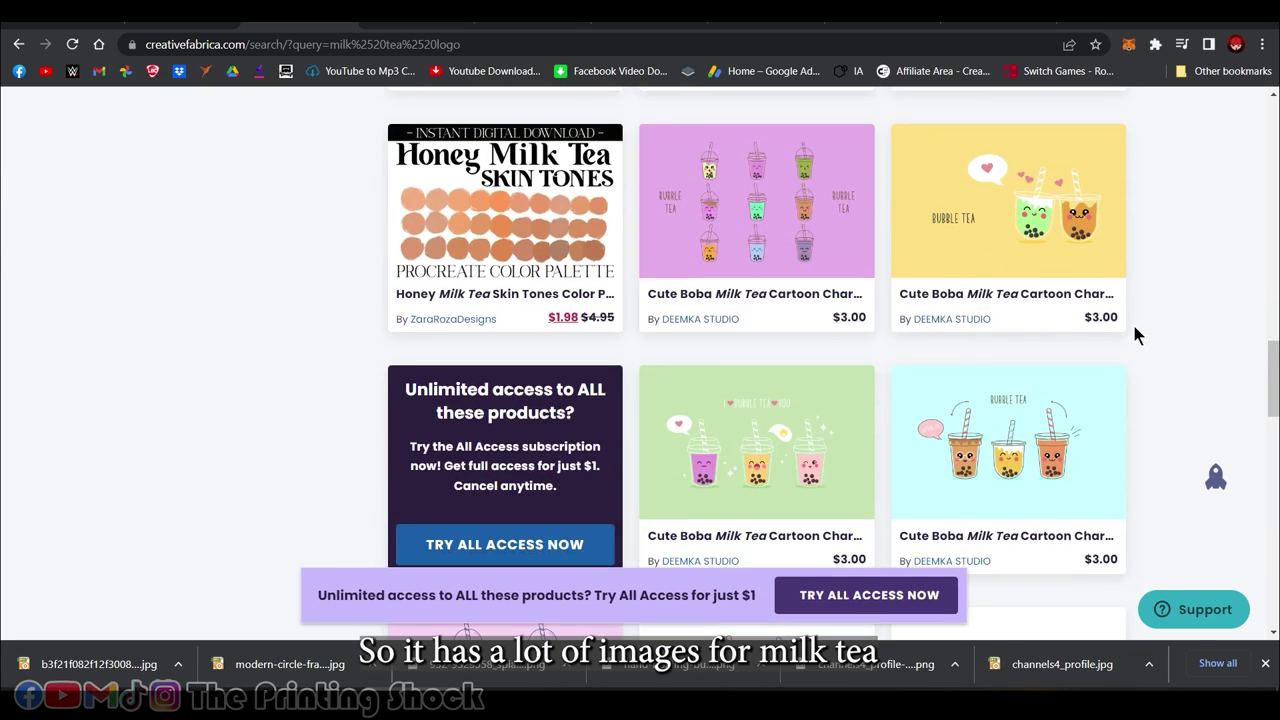
{"action": "scroll", "coordinate": [140, 418], "scroll_direction": "down", "scroll_amount": 5}
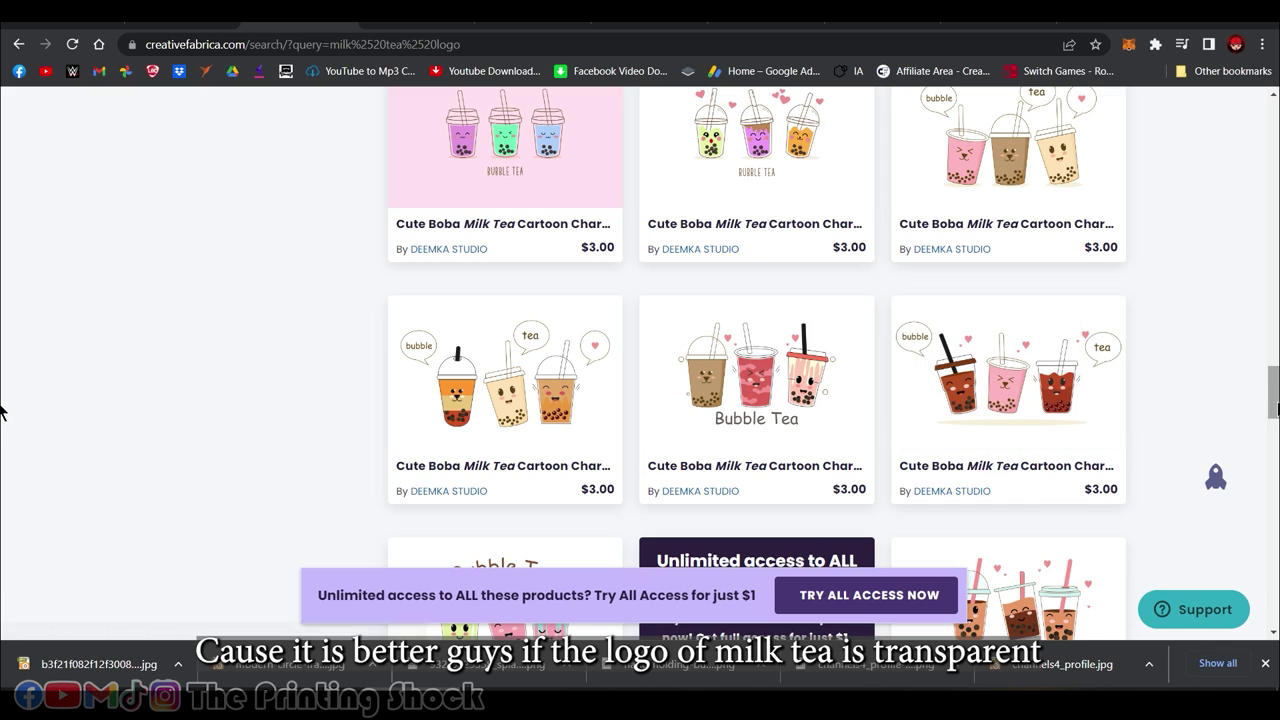
{"action": "scroll", "coordinate": [1, 408], "scroll_direction": "down", "scroll_amount": 2}
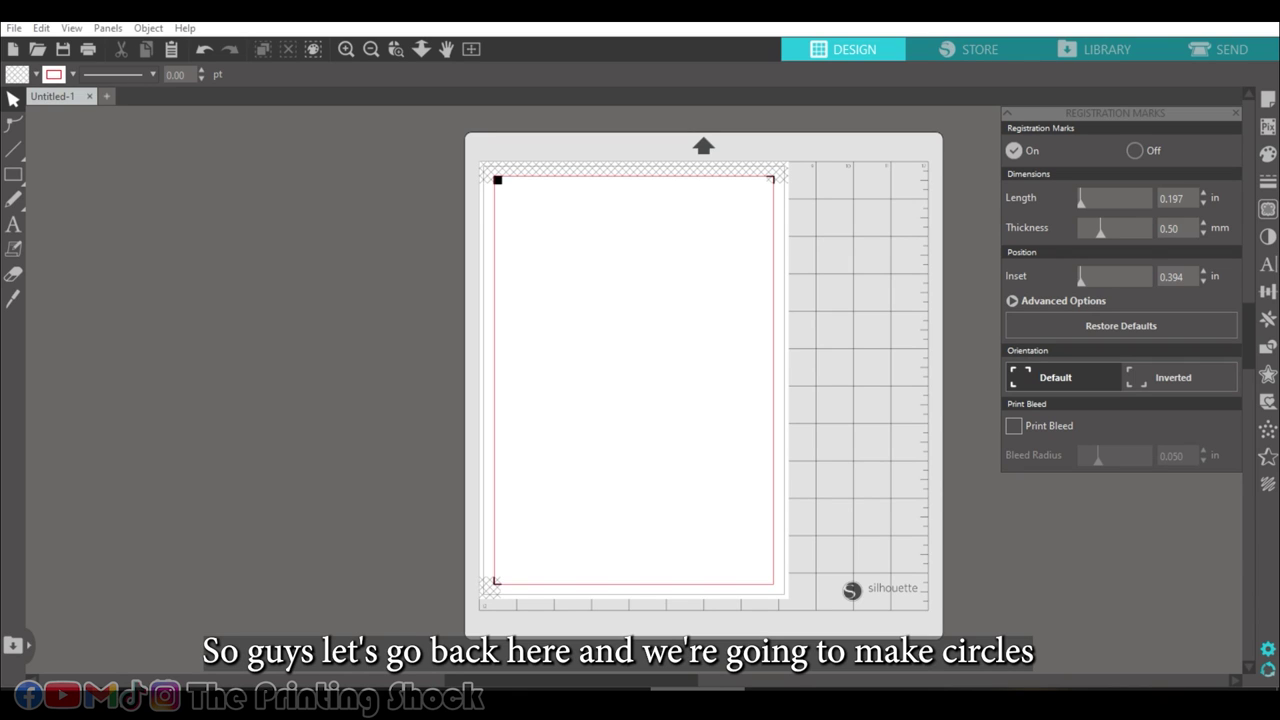
In Silhouette Studio, draw an ellipse, set it to 2.4 by 2.4 in and place it in the upper-left corner inside the cut border.
{"action": "mouse_move", "coordinate": [13, 176]}
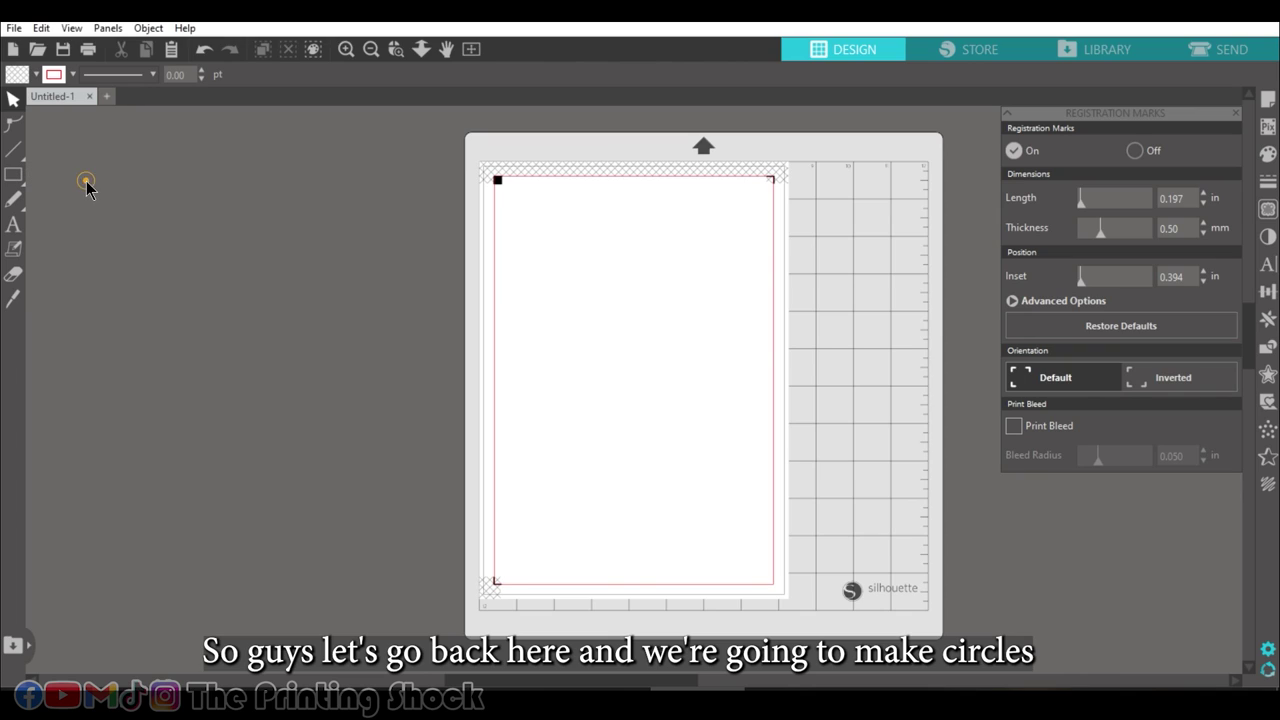
{"action": "left_click", "coordinate": [87, 177]}
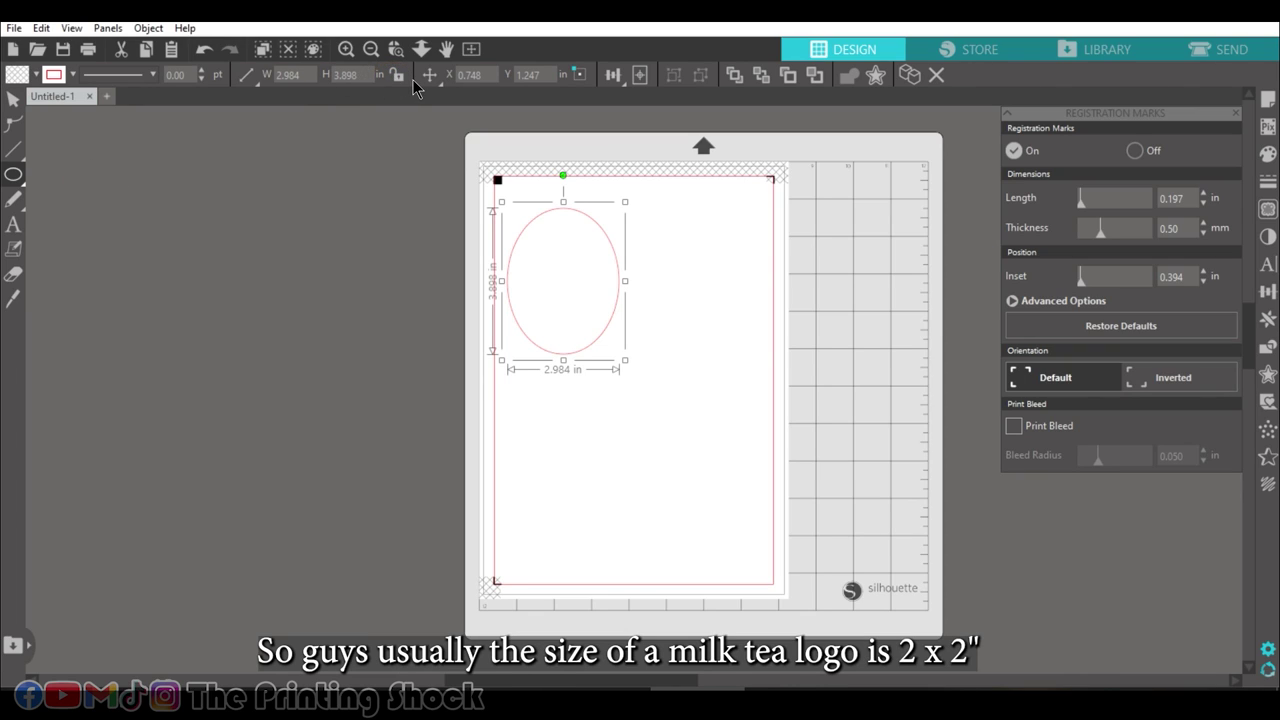
{"action": "left_click", "coordinate": [306, 80]}
{"action": "type", "text": "2"}
{"action": "key", "text": "Tab"}
{"action": "type", "text": "2."}
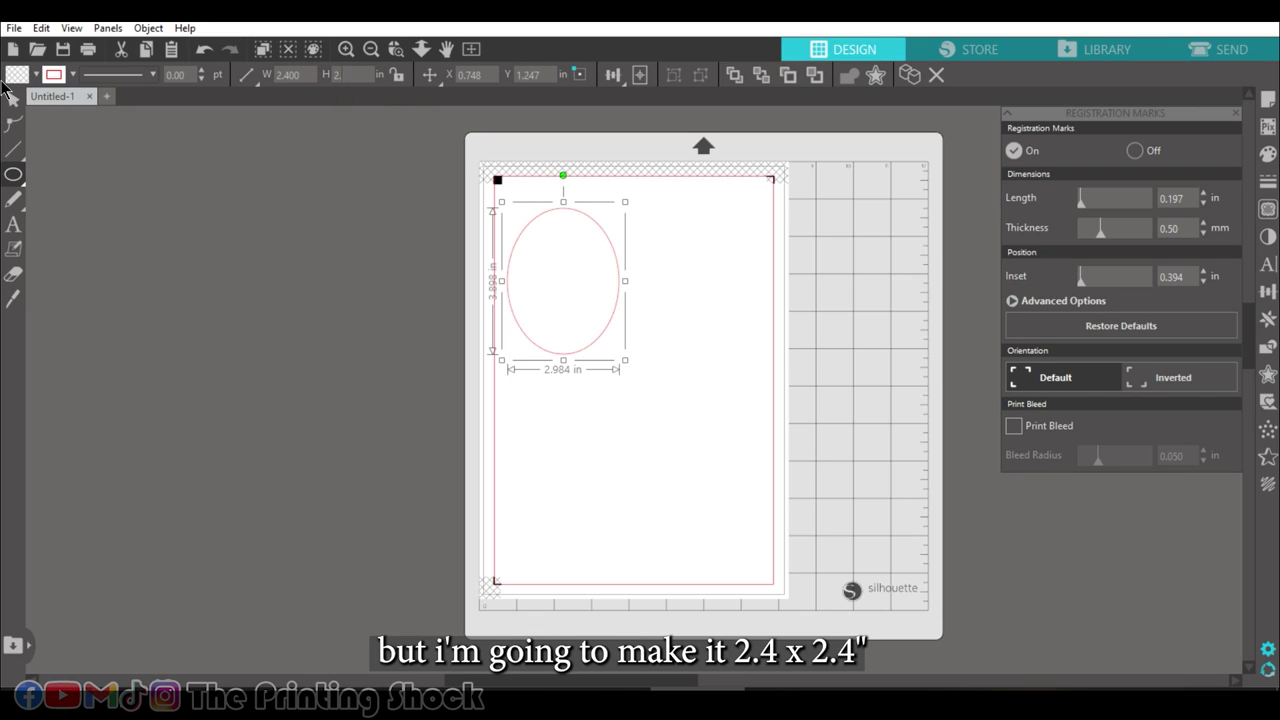
{"action": "left_click_drag", "start_coordinate": [578, 254], "coordinate": [561, 189]}
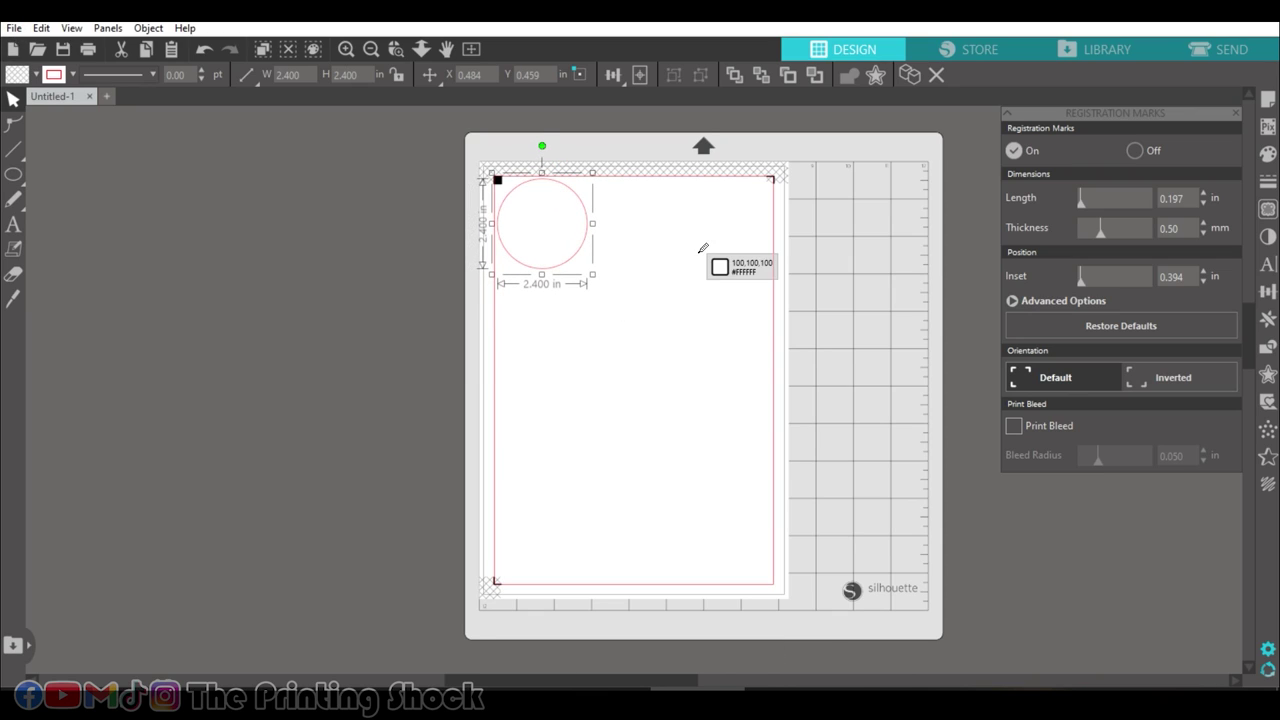
Duplicate the circle twice and space the three circles evenly in a row along the top of the page.
{"action": "key", "text": "ctrl+d"}
{"action": "key", "text": "ctrl+d"}
{"action": "left_click_drag", "start_coordinate": [866, 340], "coordinate": [540, 260]}
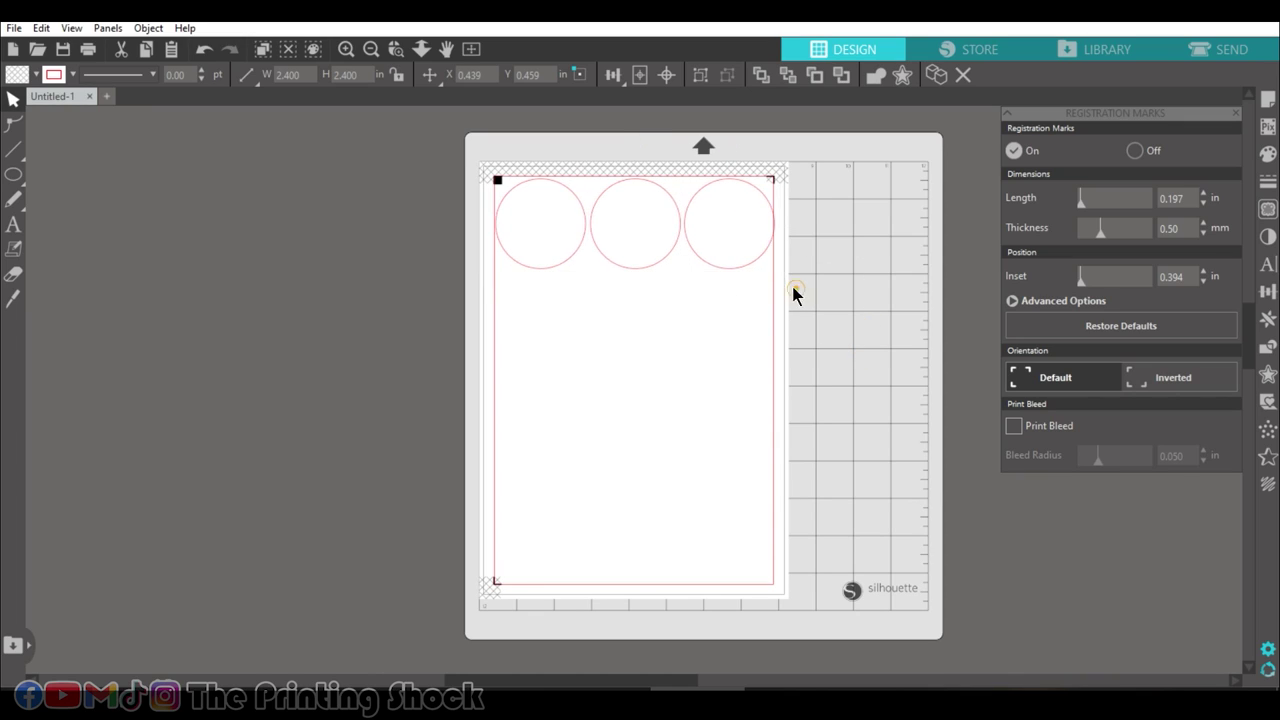
{"action": "left_click", "coordinate": [823, 271]}
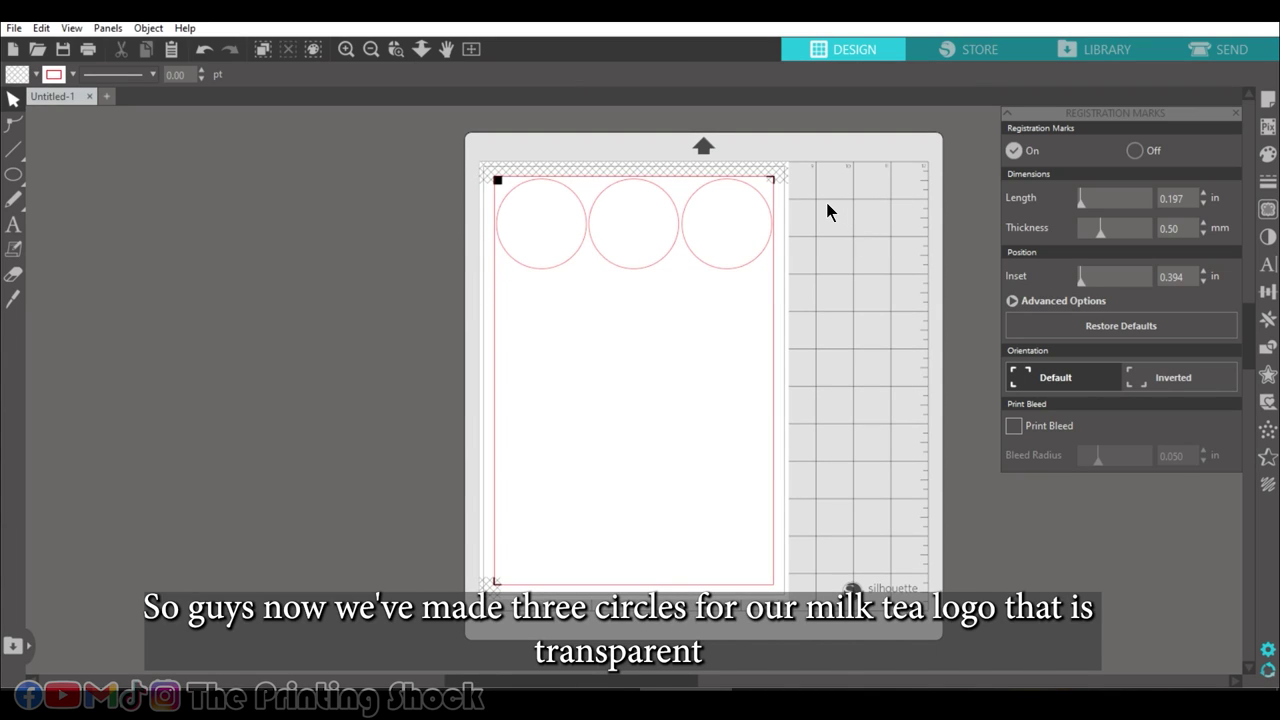
Select the three circles and group them.
{"action": "left_click_drag", "start_coordinate": [820, 230], "coordinate": [522, 270]}
{"action": "right_click", "coordinate": [564, 260]}
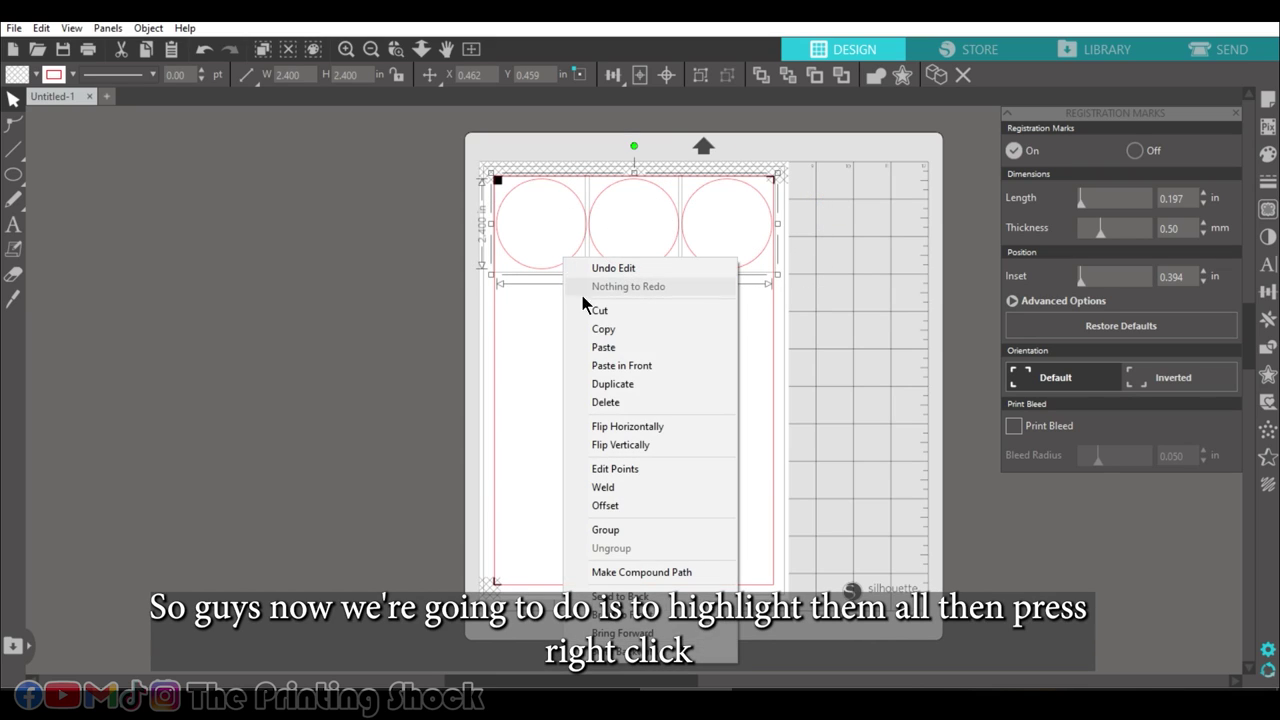
{"action": "left_click", "coordinate": [647, 530]}
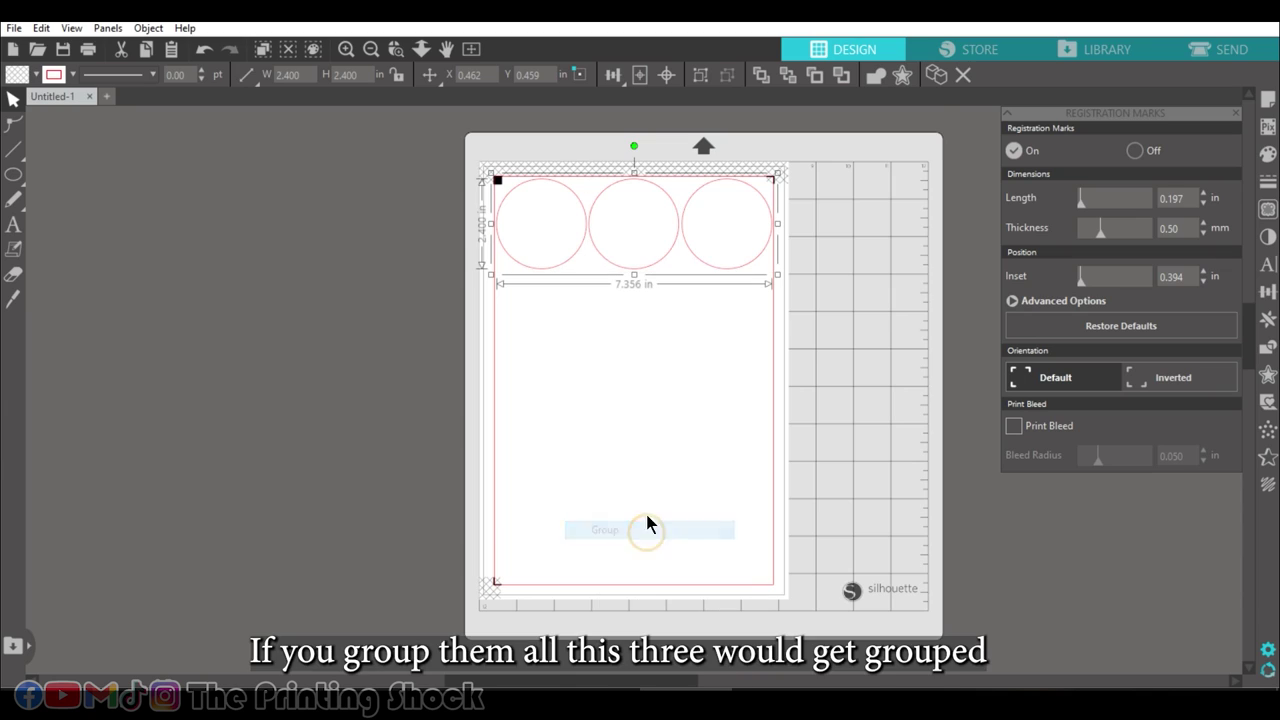
{"action": "left_click", "coordinate": [620, 357]}
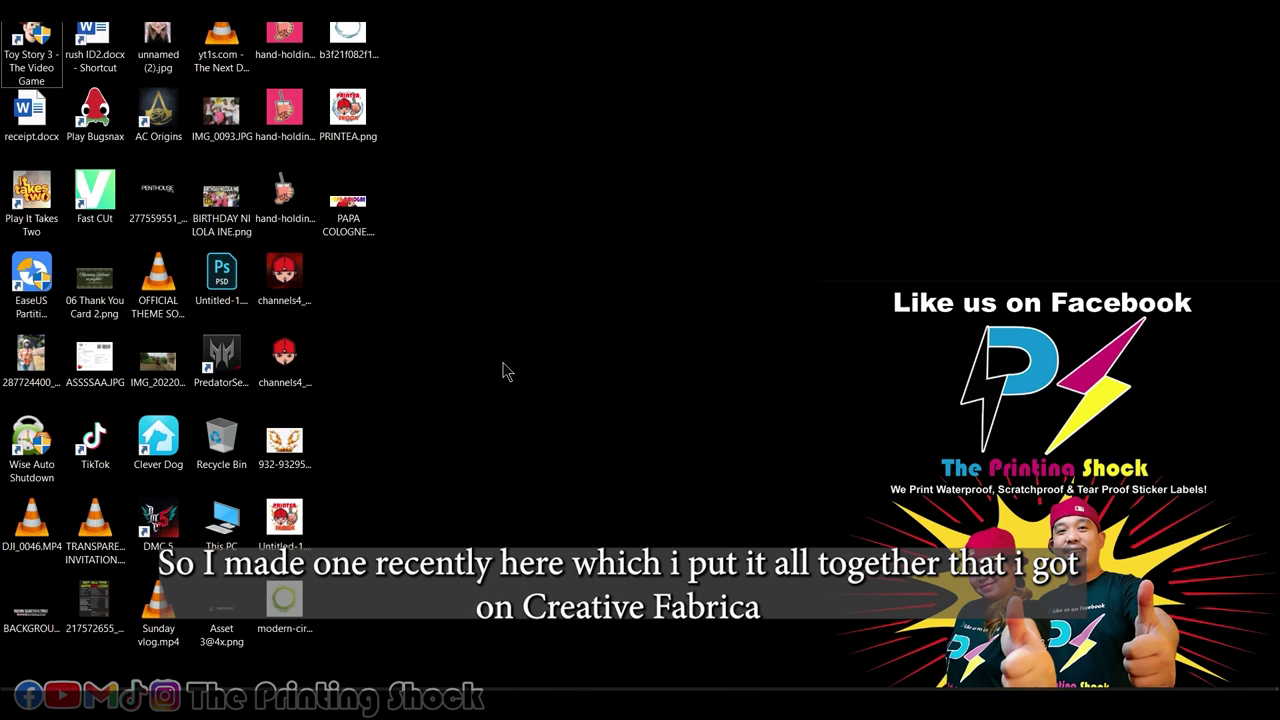
Fill the grouped circles with the Untitled-1.png logo from the desktop.
{"action": "left_click", "coordinate": [285, 518]}
{"action": "right_click", "coordinate": [409, 502]}
{"action": "left_click", "coordinate": [345, 508]}
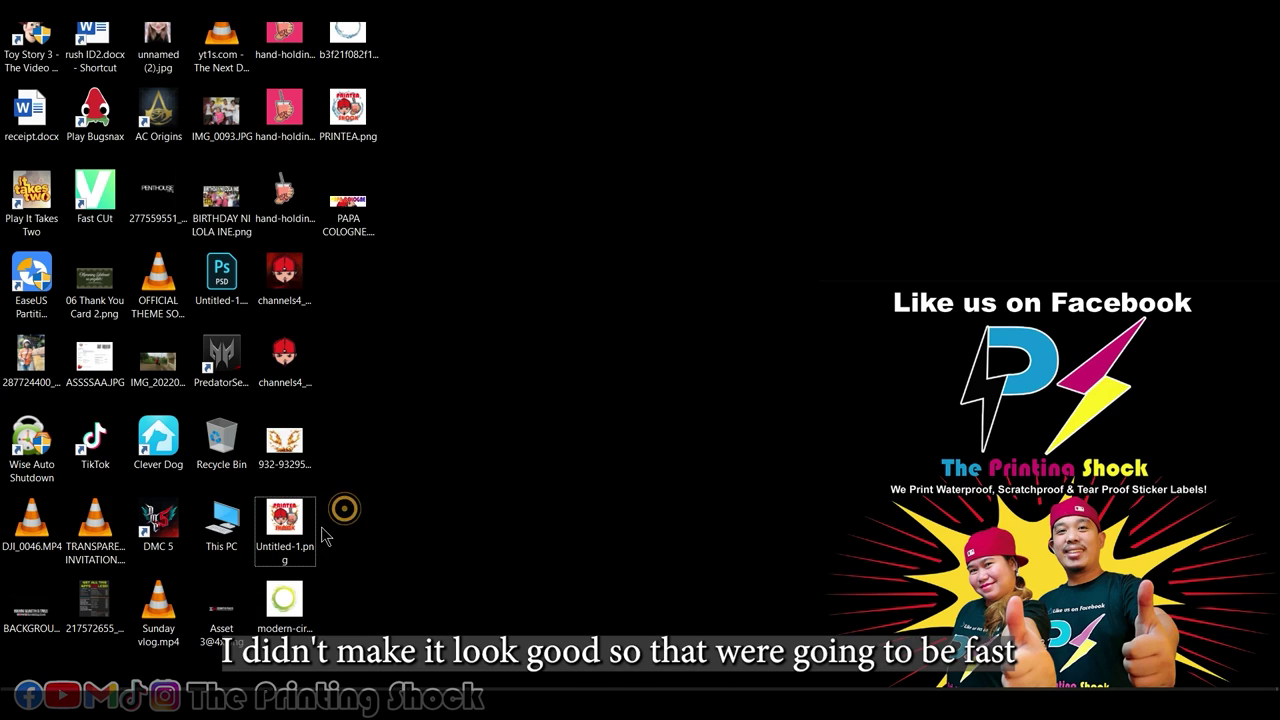
{"action": "left_click_drag", "start_coordinate": [287, 540], "coordinate": [710, 432]}
{"action": "left_click_drag", "start_coordinate": [643, 250], "coordinate": [643, 250]}
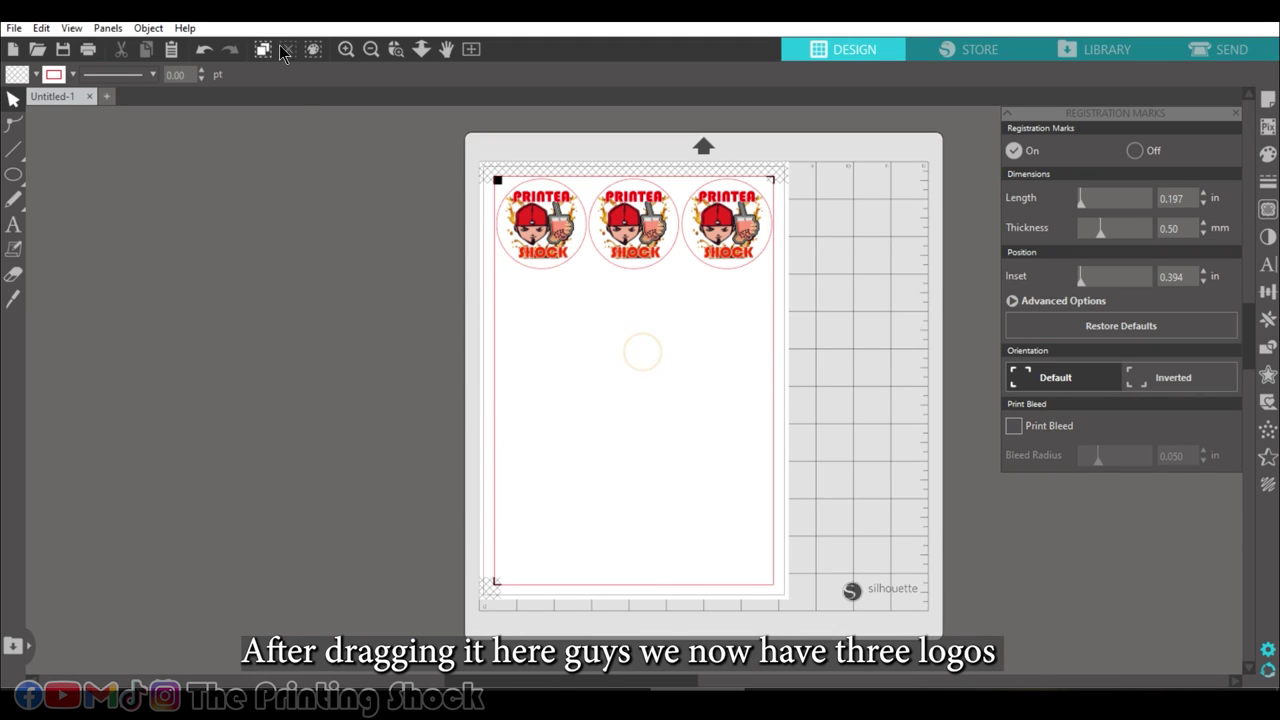
Inspect the logos inside the three circles up close.
{"action": "left_click", "coordinate": [346, 49]}
{"action": "scroll", "coordinate": [460, 294], "scroll_direction": "up", "scroll_amount": 2}
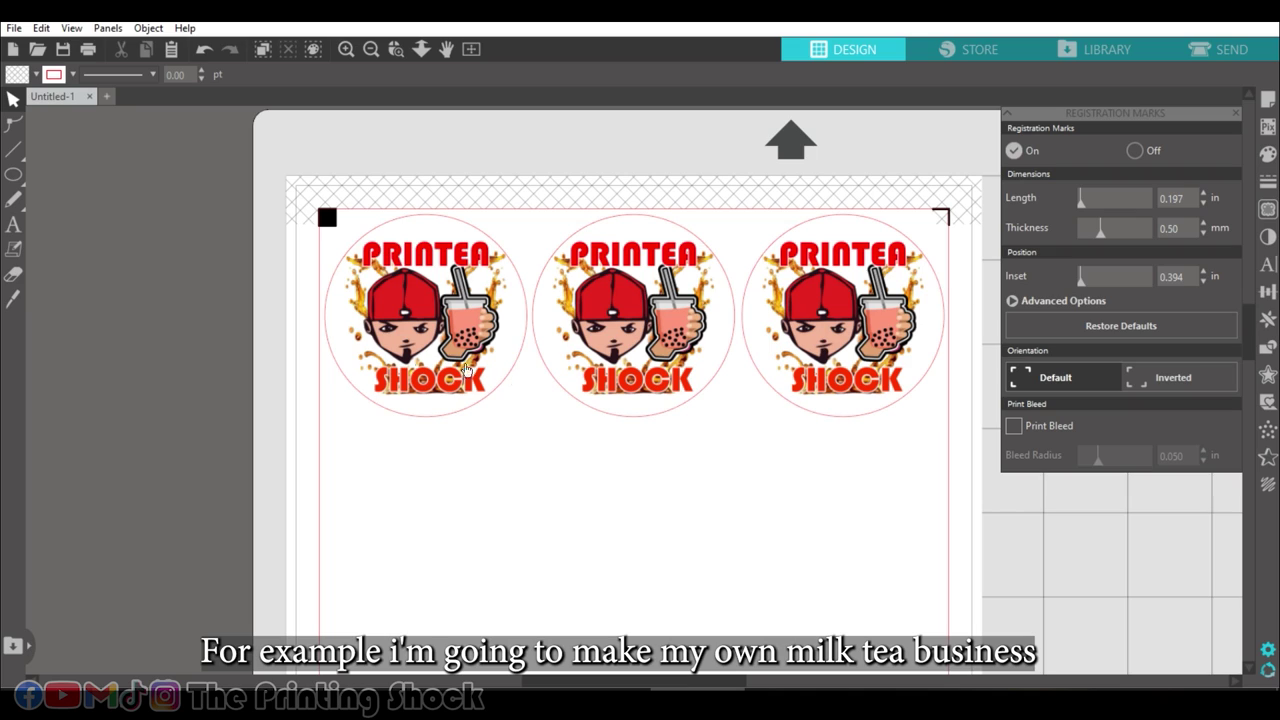
{"action": "scroll", "coordinate": [633, 513], "scroll_direction": "down", "scroll_amount": 2}
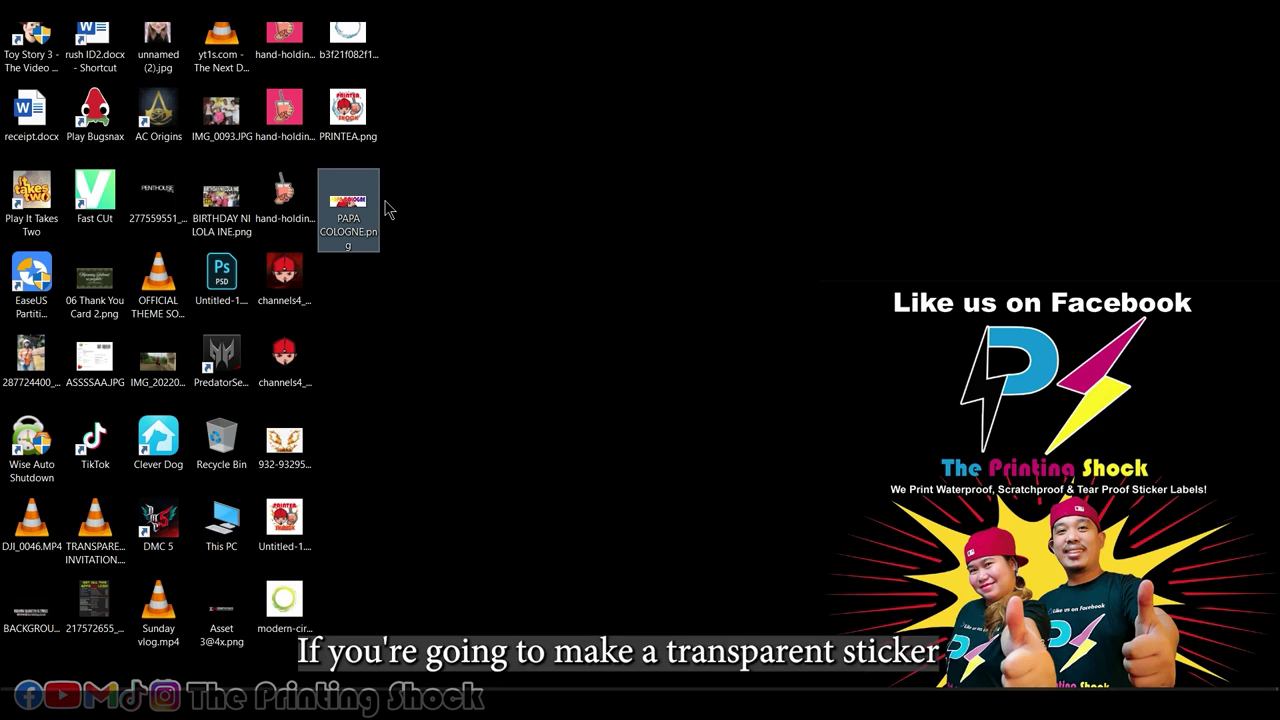
Place PAPA COLOGNE.png from the desktop on the page, centred just below the row of circles.
{"action": "left_click_drag", "start_coordinate": [358, 230], "coordinate": [900, 560]}
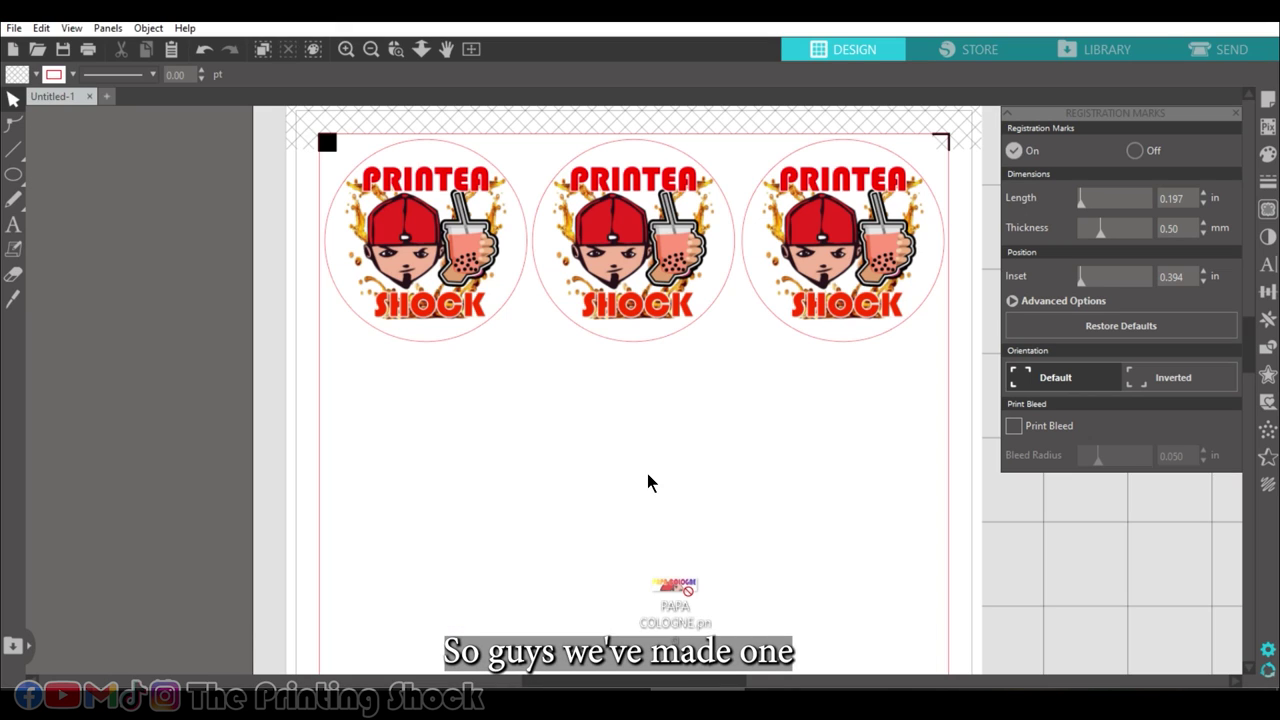
{"action": "left_click_drag", "start_coordinate": [700, 528], "coordinate": [699, 421]}
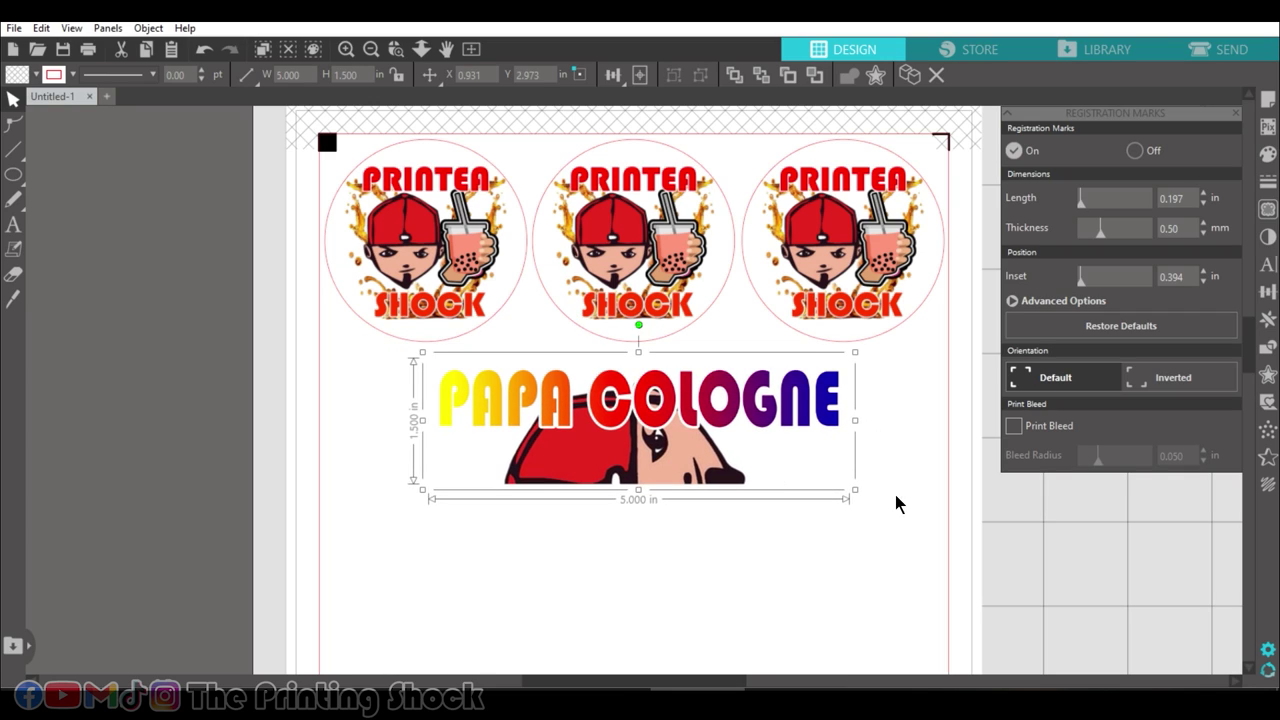
{"action": "left_click", "coordinate": [899, 530]}
Go to the ANIME TEMPLATES folder and search it for *.PNG files.
{"action": "scroll", "coordinate": [745, 560], "scroll_direction": "down", "scroll_amount": 5}
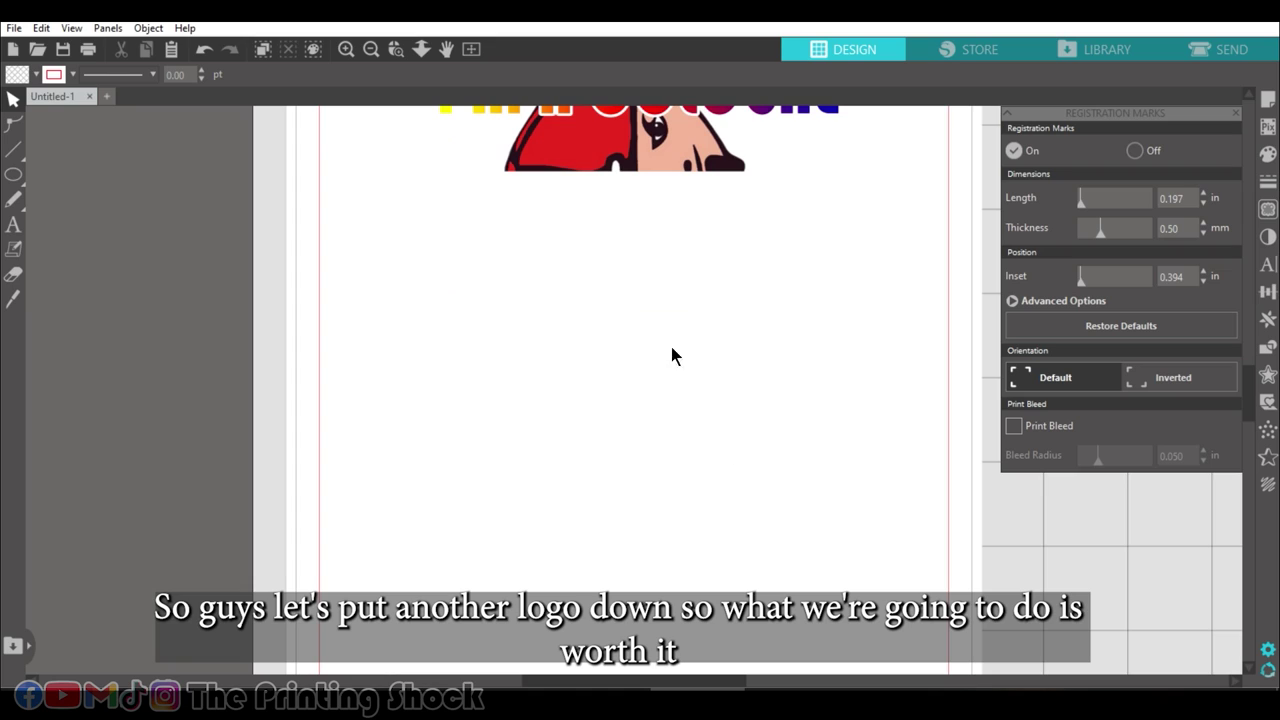
{"action": "left_click", "coordinate": [396, 49]}
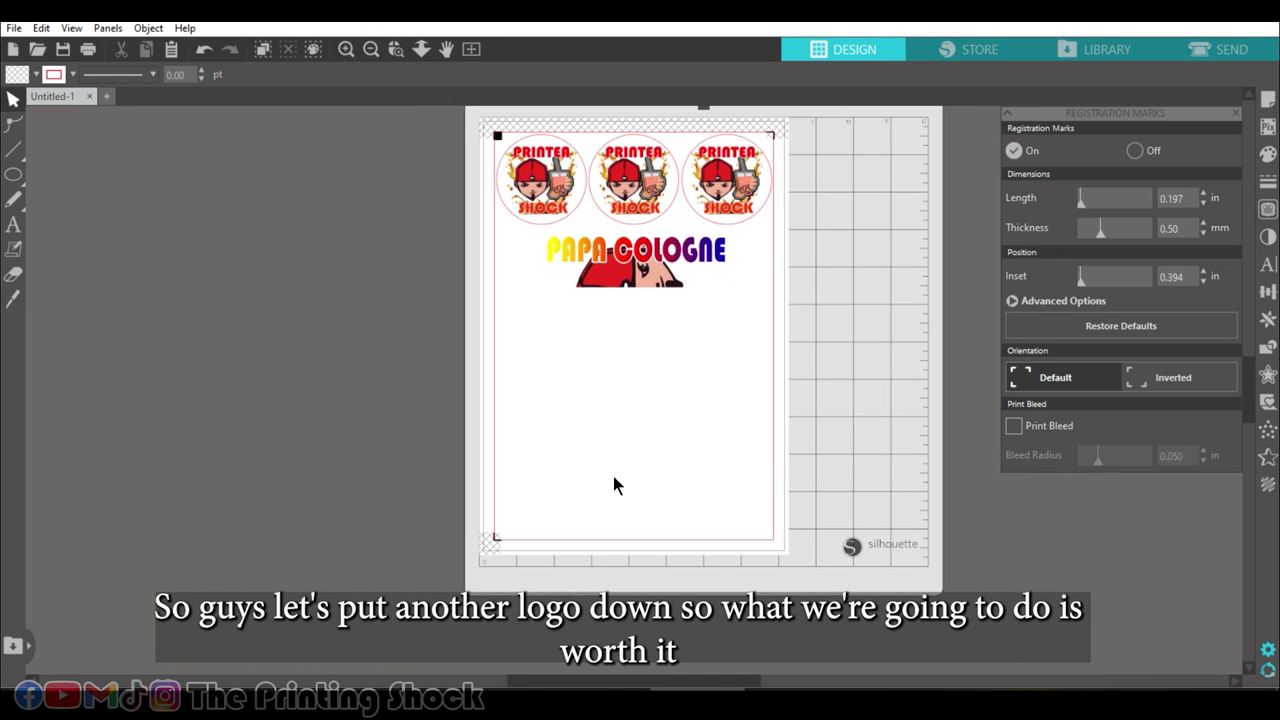
{"action": "left_click", "coordinate": [346, 49]}
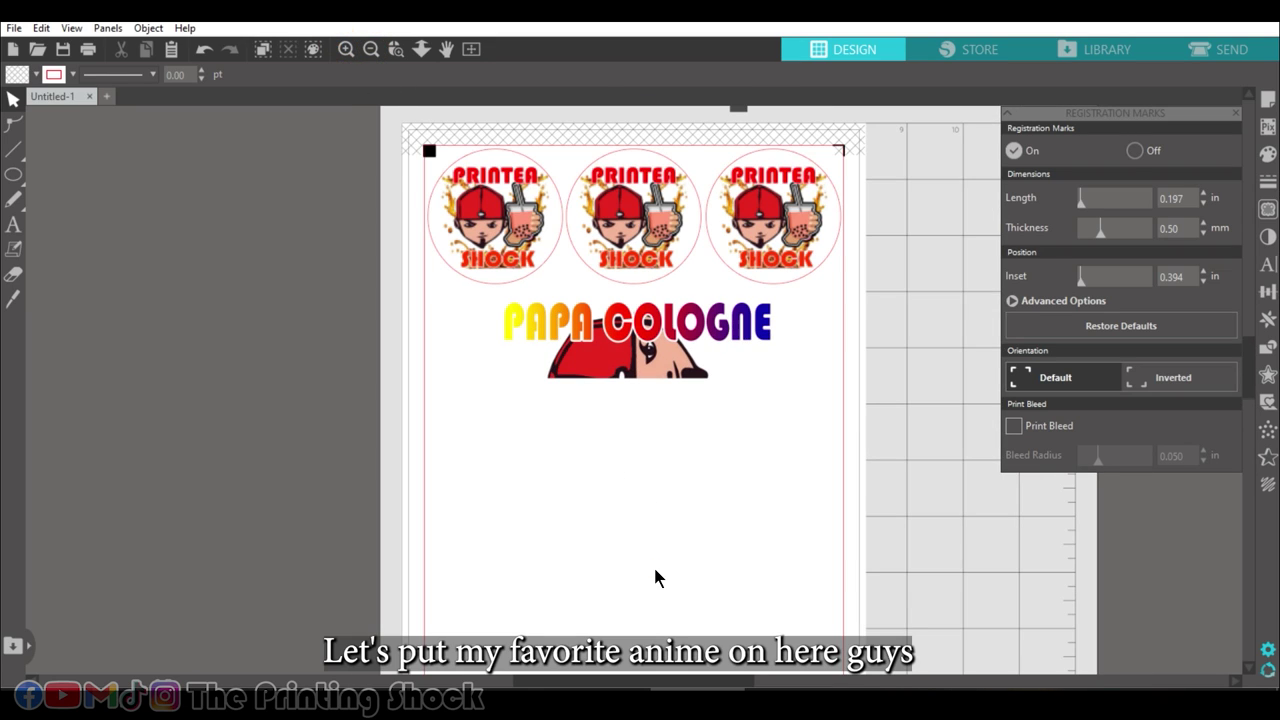
{"action": "scroll", "coordinate": [655, 570], "scroll_direction": "down", "scroll_amount": 1}
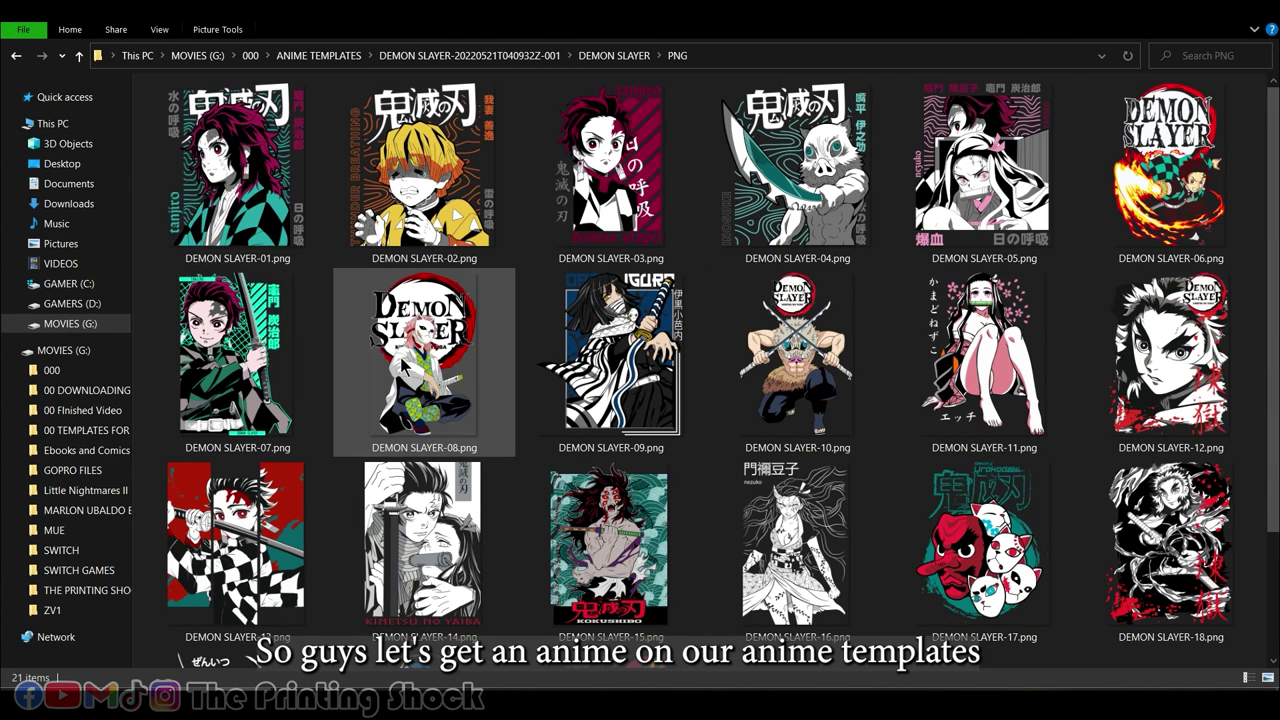
{"action": "scroll", "coordinate": [610, 360], "scroll_direction": "down", "scroll_amount": 2}
{"action": "scroll", "coordinate": [800, 360], "scroll_direction": "up", "scroll_amount": 2}
{"action": "left_click", "coordinate": [299, 56]}
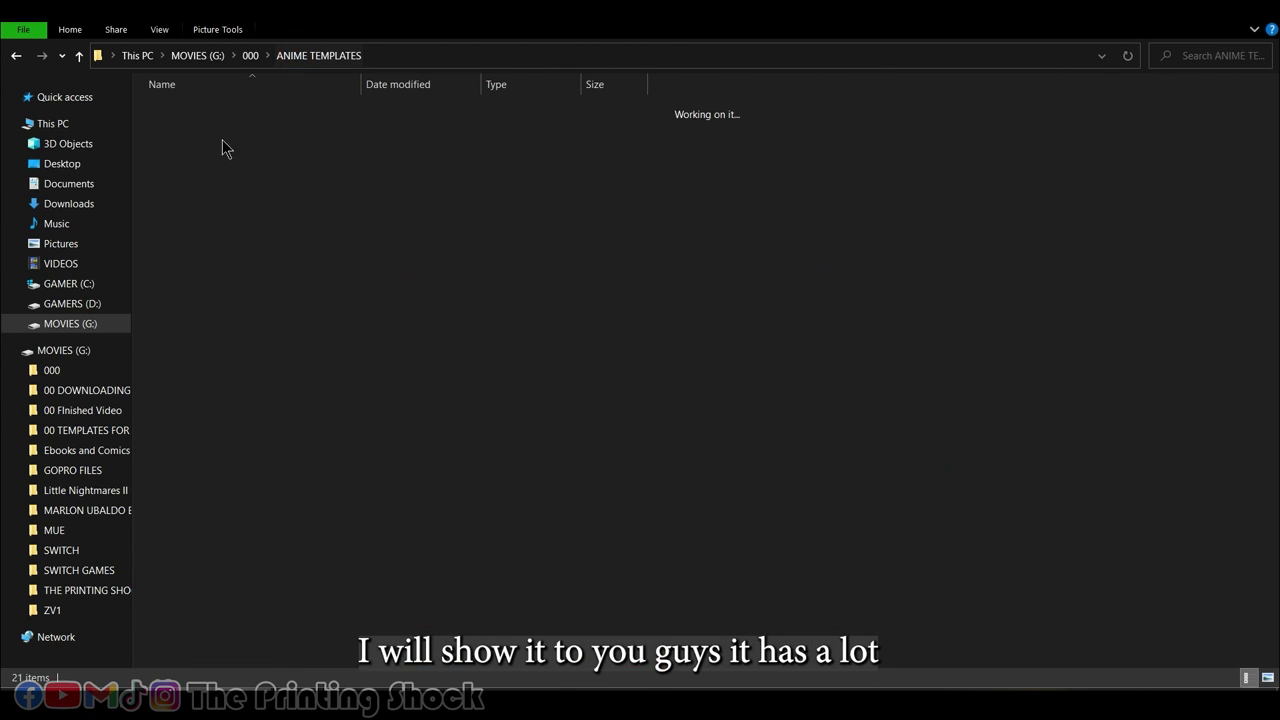
{"action": "left_click", "coordinate": [230, 199]}
{"action": "left_click", "coordinate": [1235, 58]}
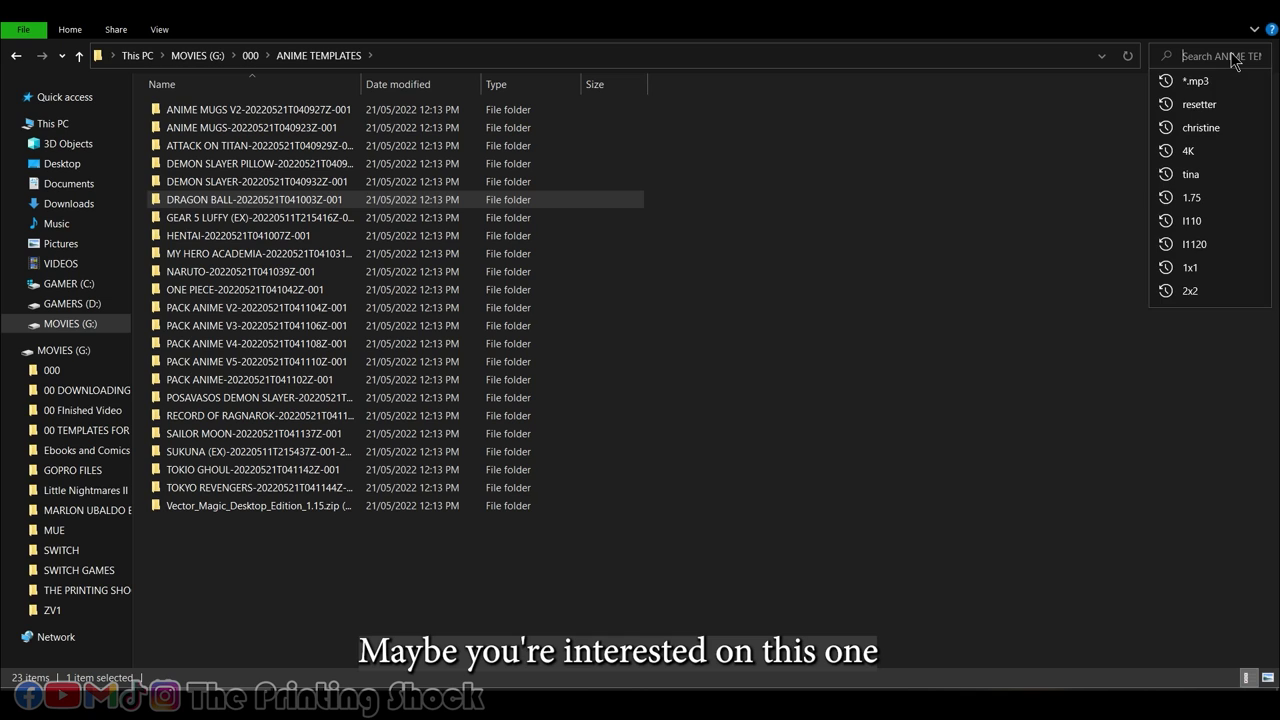
{"action": "type", "text": "*.PNG"}
{"action": "key", "text": "Return"}
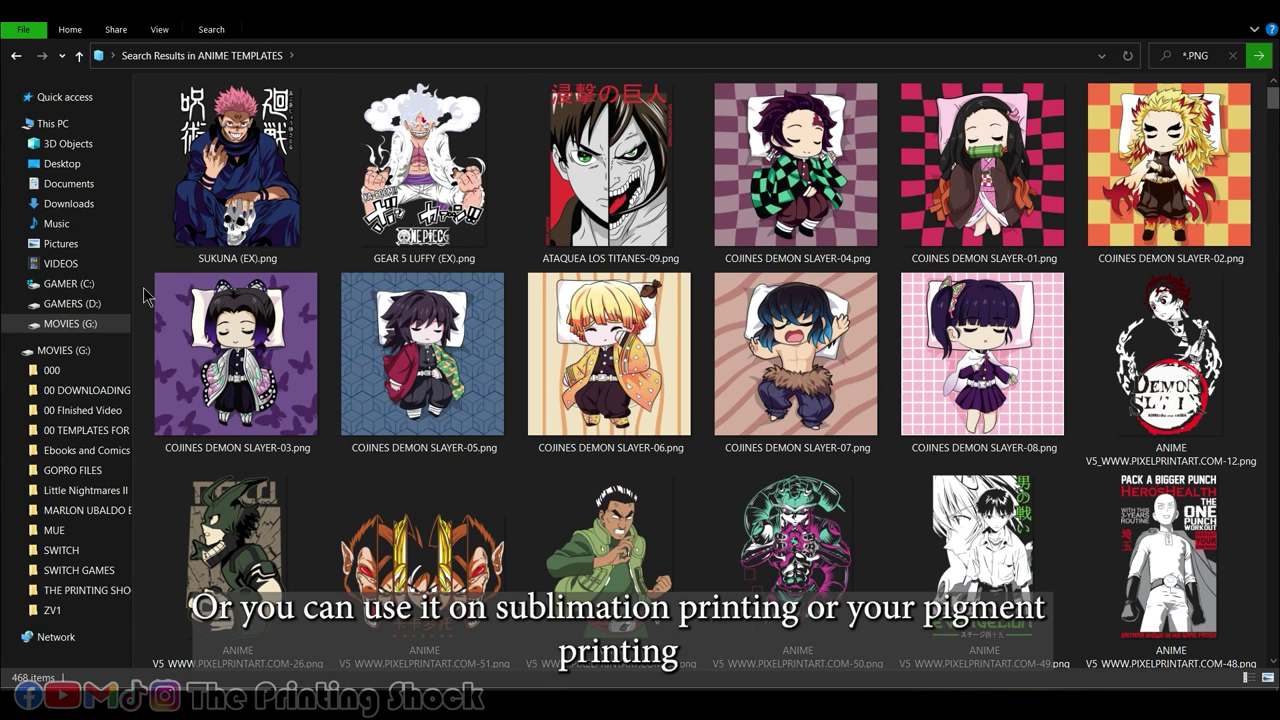
Add DEMON SLAYER-07.png from the search results, scaled down to about 2.95 by 4.27 in, below the left part of the PAPA COLOGNE banner.
{"action": "scroll", "coordinate": [393, 350], "scroll_direction": "down", "scroll_amount": 6}
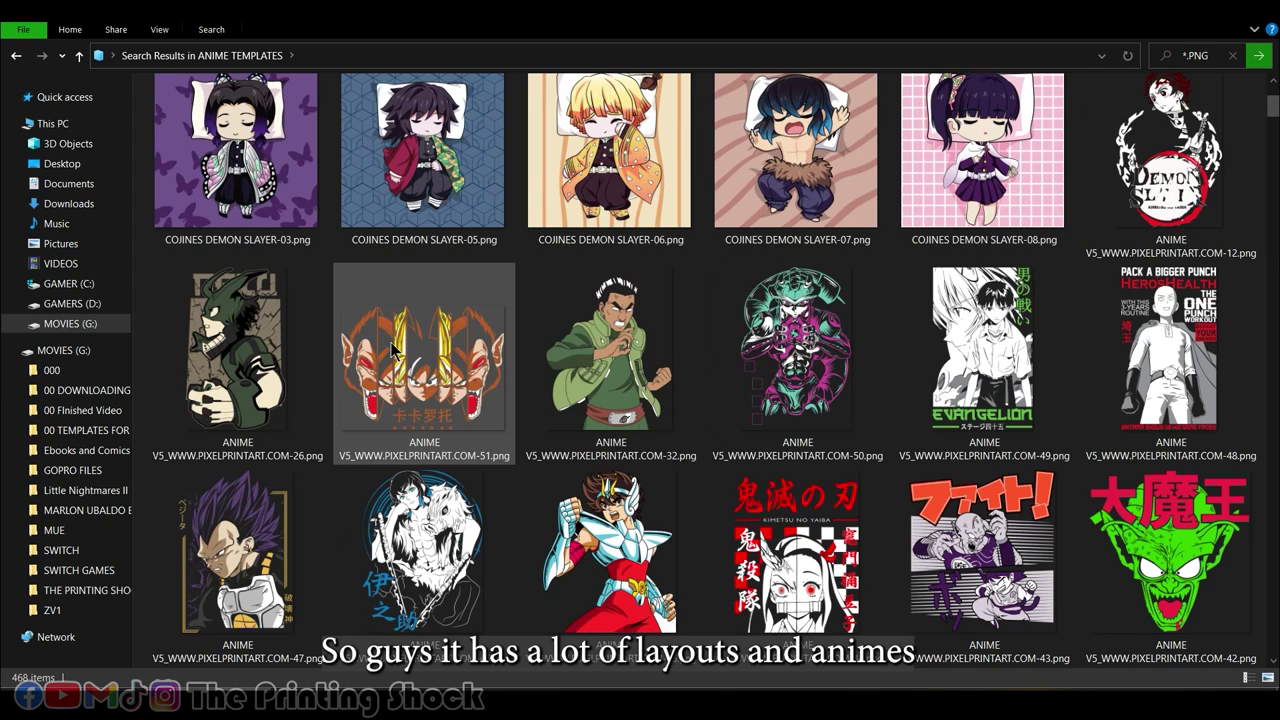
{"action": "scroll", "coordinate": [407, 352], "scroll_direction": "down", "scroll_amount": 4}
{"action": "scroll", "coordinate": [407, 352], "scroll_direction": "up", "scroll_amount": 2}
{"action": "left_click_drag", "start_coordinate": [1272, 120], "coordinate": [1272, 171]}
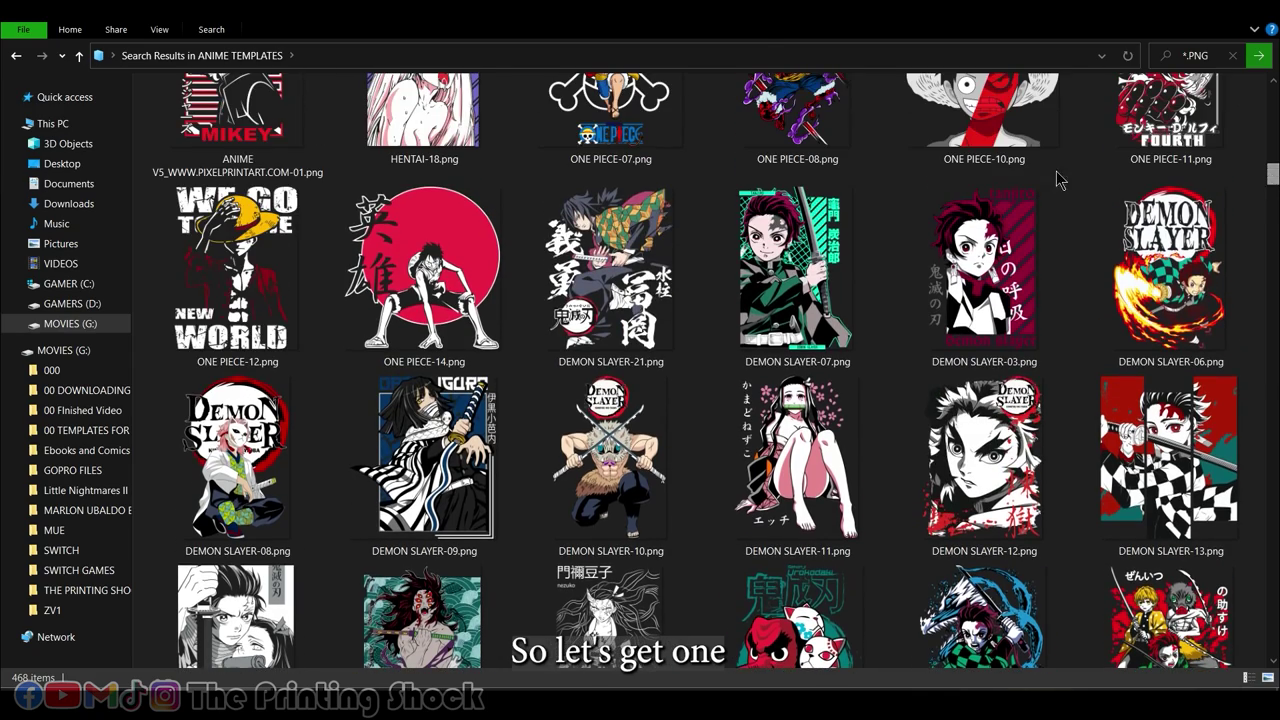
{"action": "left_click", "coordinate": [795, 266]}
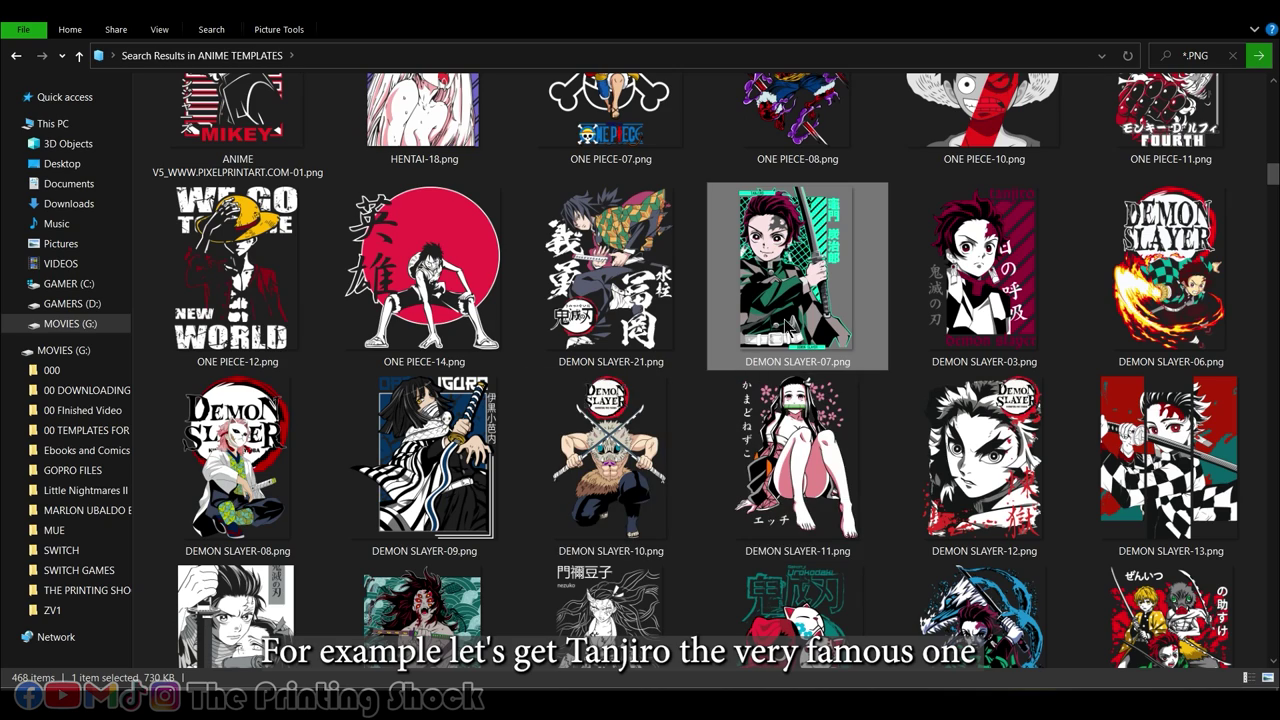
{"action": "left_click_drag", "start_coordinate": [795, 266], "coordinate": [642, 552]}
{"action": "key", "text": "alt+Tab"}
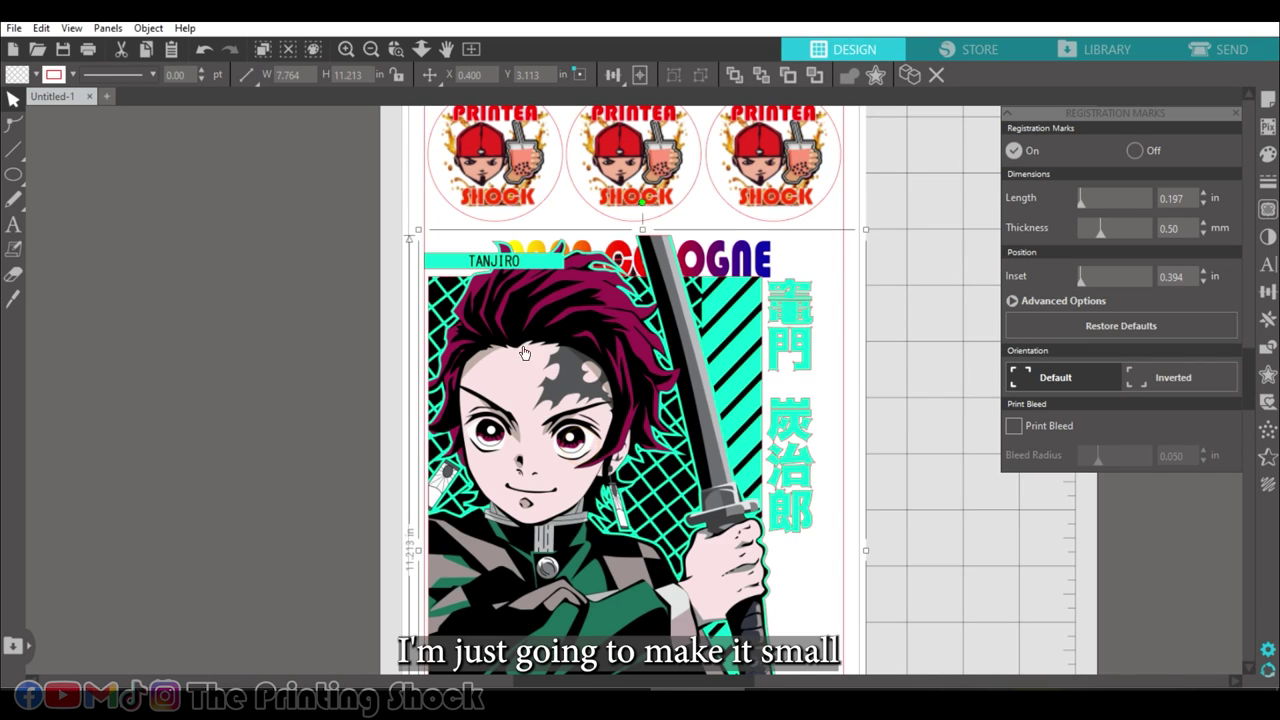
{"action": "left_click_drag", "start_coordinate": [418, 228], "coordinate": [560, 457]}
{"action": "left_click_drag", "start_coordinate": [623, 555], "coordinate": [527, 425]}
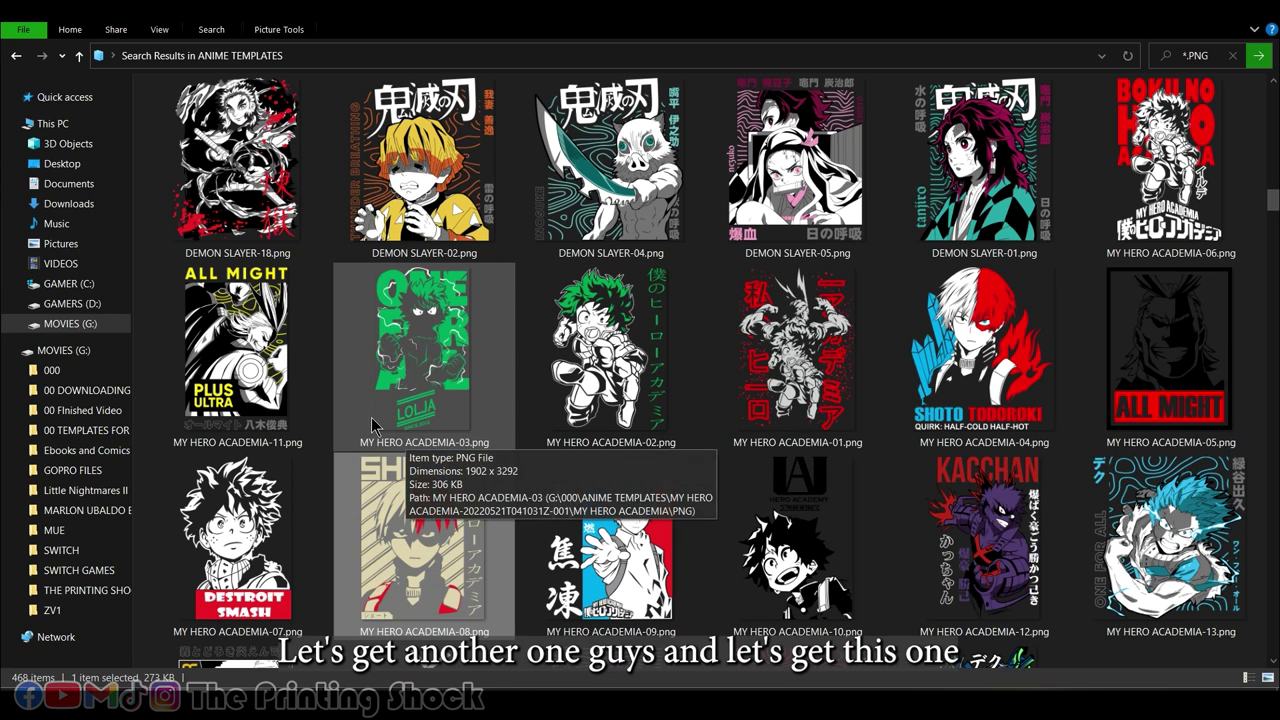
Add the broken-mask anime character image, scaled down to about 3.49 by 4.52 in, beside the Tanjiro image.
{"action": "left_click", "coordinate": [424, 545]}
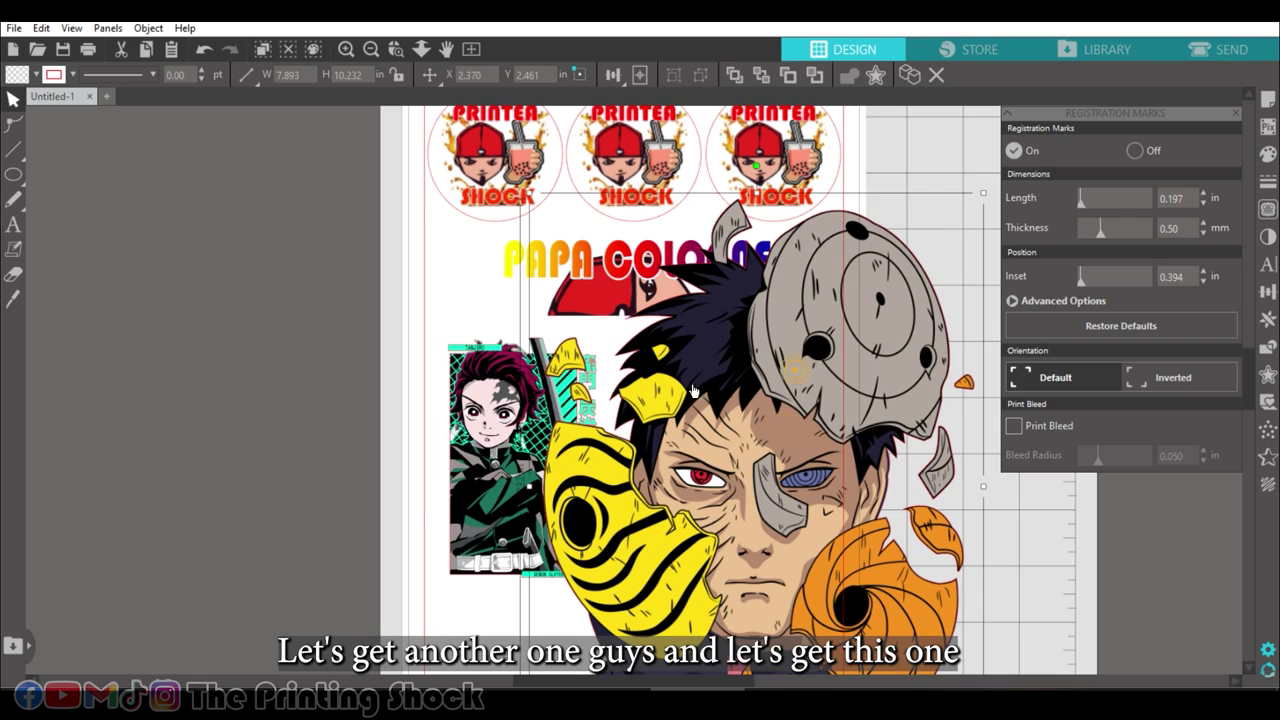
{"action": "left_click_drag", "start_coordinate": [420, 218], "coordinate": [671, 529]}
{"action": "left_click_drag", "start_coordinate": [788, 629], "coordinate": [740, 420]}
{"action": "left_click", "coordinate": [923, 417]}
Create an offset outline around the Tanjiro image with a distance of 0.05 in.
{"action": "scroll", "coordinate": [157, 357], "scroll_direction": "up", "scroll_amount": 3}
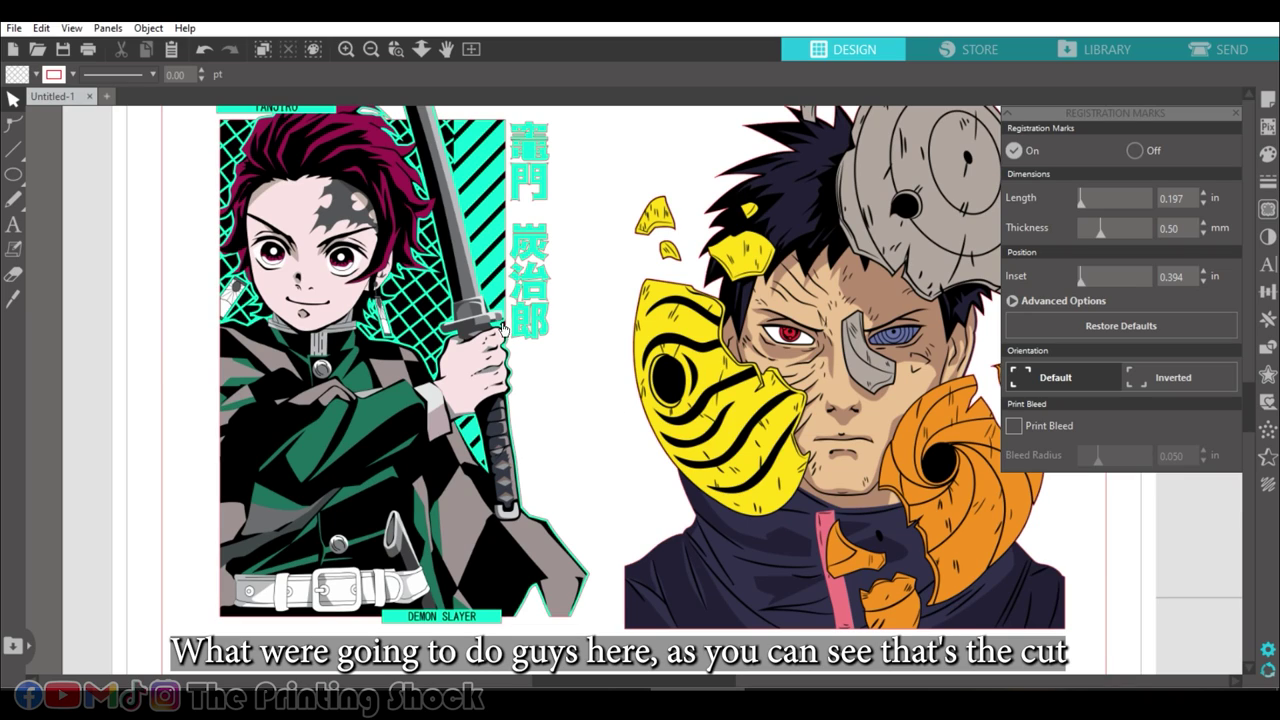
{"action": "scroll", "coordinate": [452, 630], "scroll_direction": "up", "scroll_amount": 2}
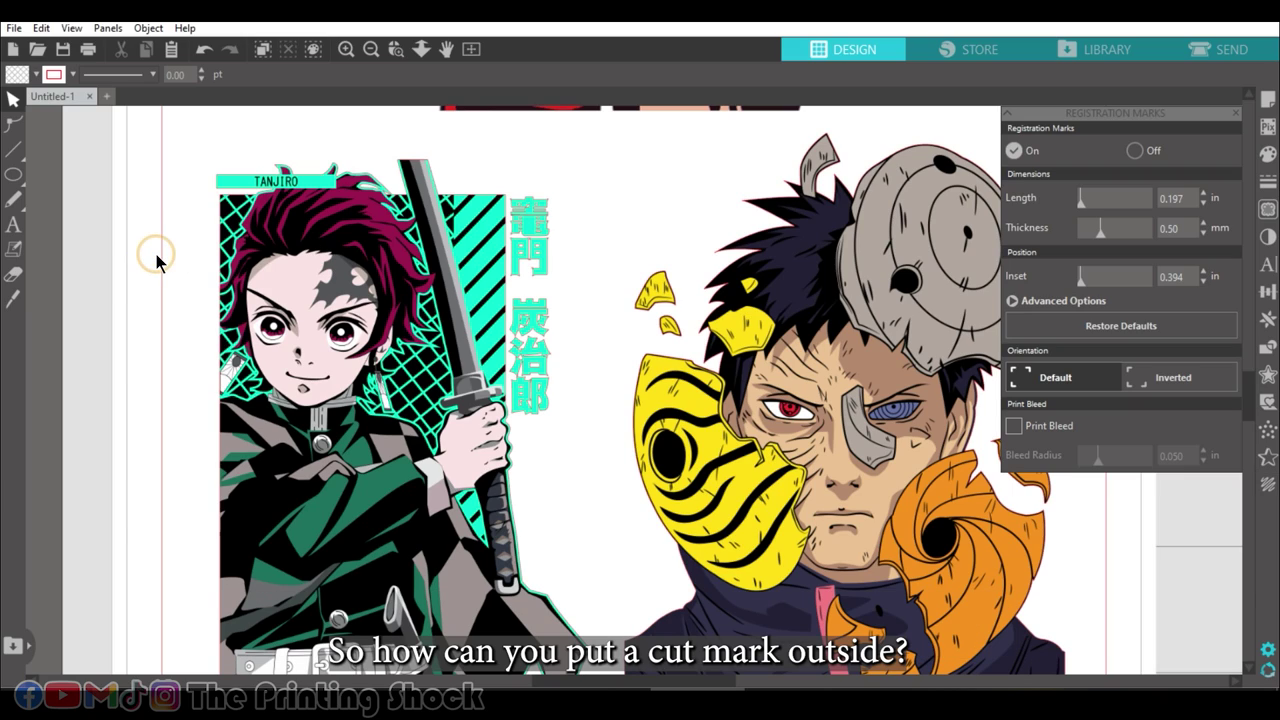
{"action": "left_click", "coordinate": [310, 255]}
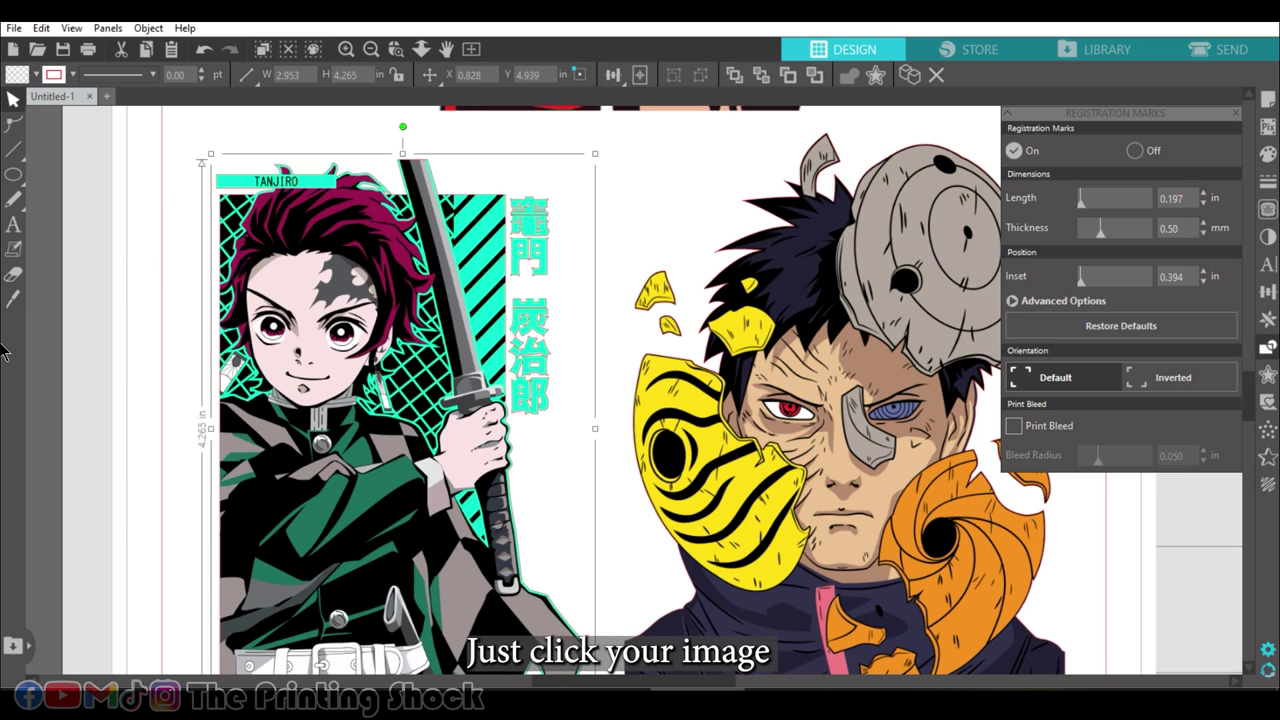
{"action": "left_click", "coordinate": [1266, 376]}
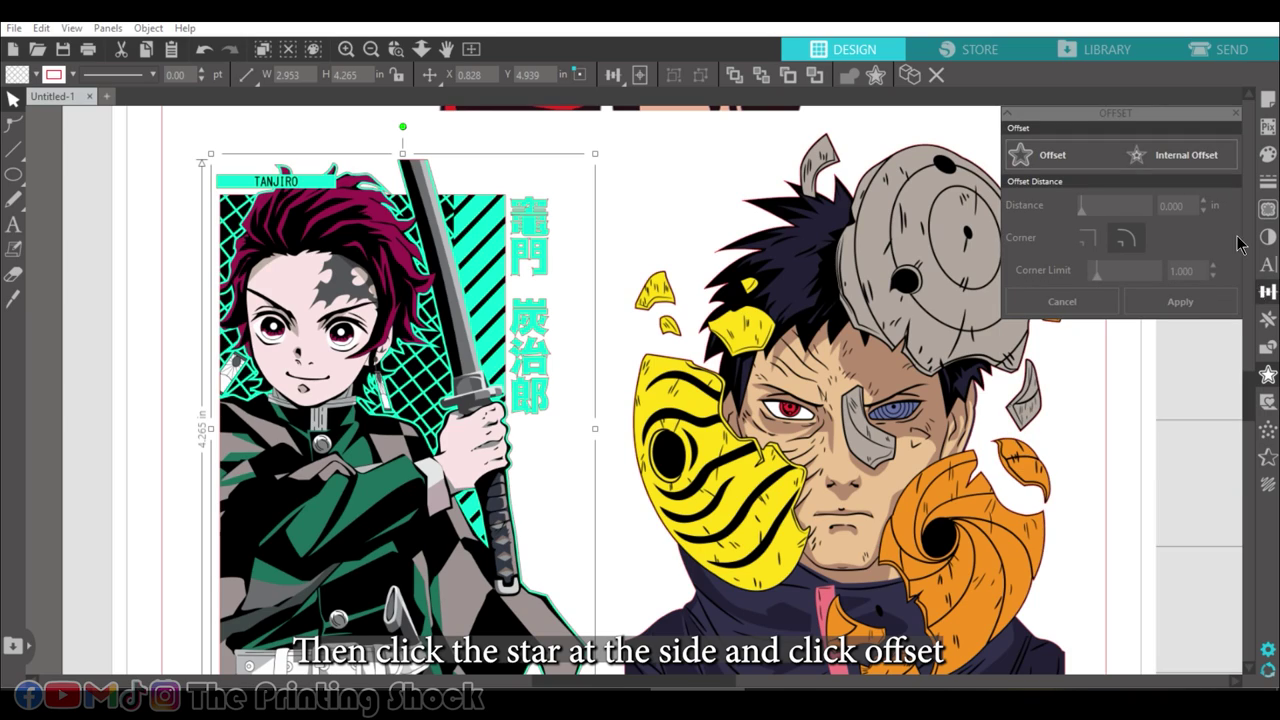
{"action": "left_click", "coordinate": [1043, 162]}
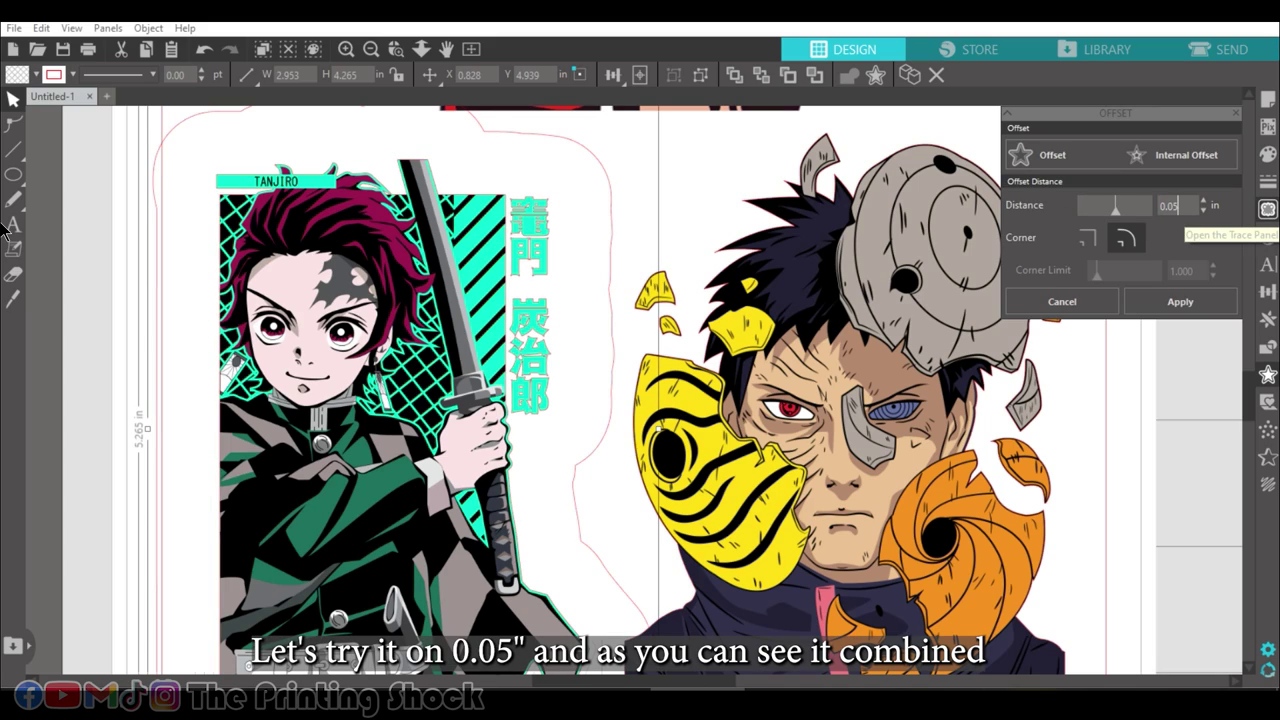
{"action": "key", "text": "Return"}
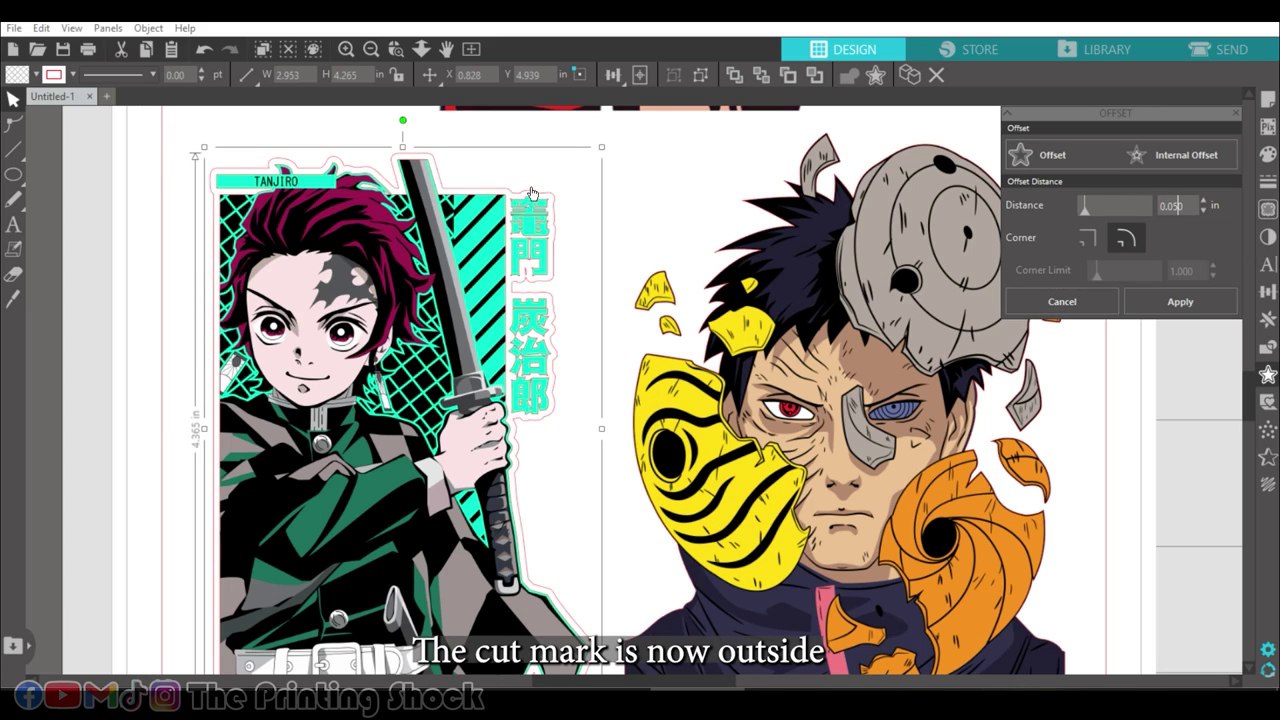
Create an offset outline around the broken-mask character image with a distance of 0.07 in.
{"action": "left_click", "coordinate": [765, 345]}
{"action": "left_click", "coordinate": [1038, 160]}
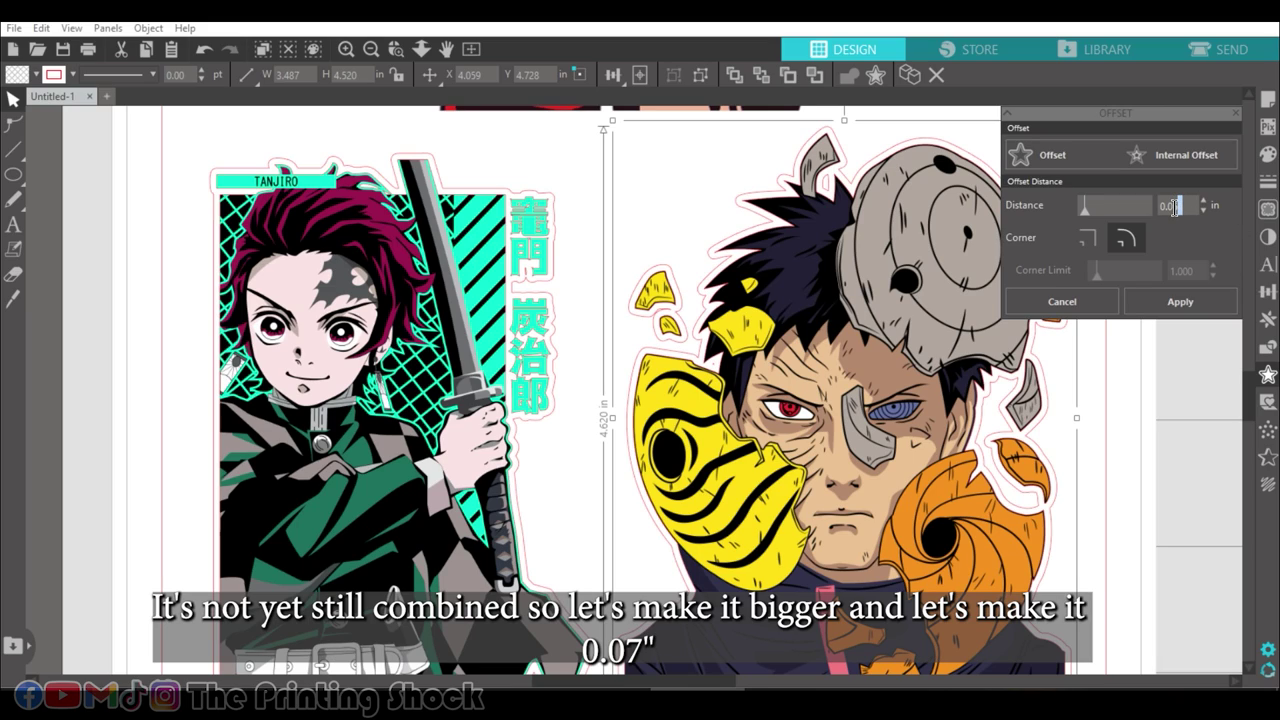
{"action": "type", "text": ".07"}
{"action": "key", "text": "Return"}
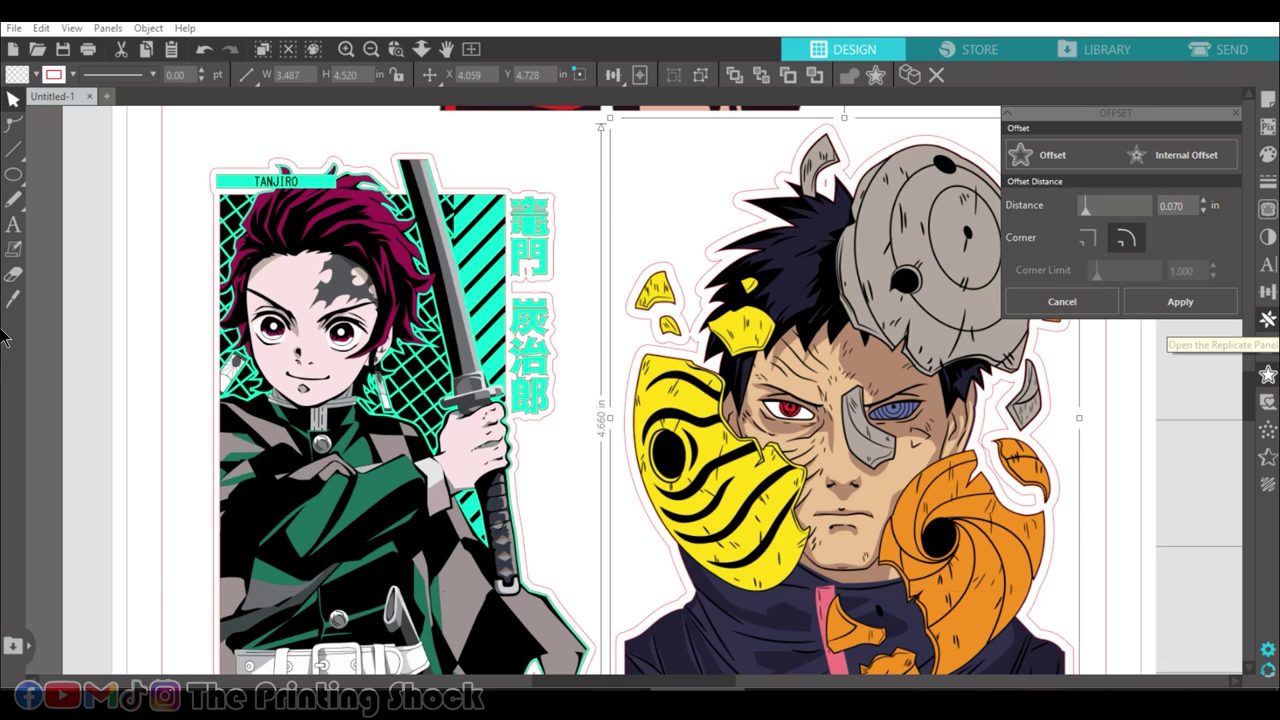
{"action": "left_click", "coordinate": [65, 343]}
In the Send workspace, set the inner contour of the Tanjiro image to No Cut.
{"action": "scroll", "coordinate": [966, 403], "scroll_direction": "down", "scroll_amount": 2}
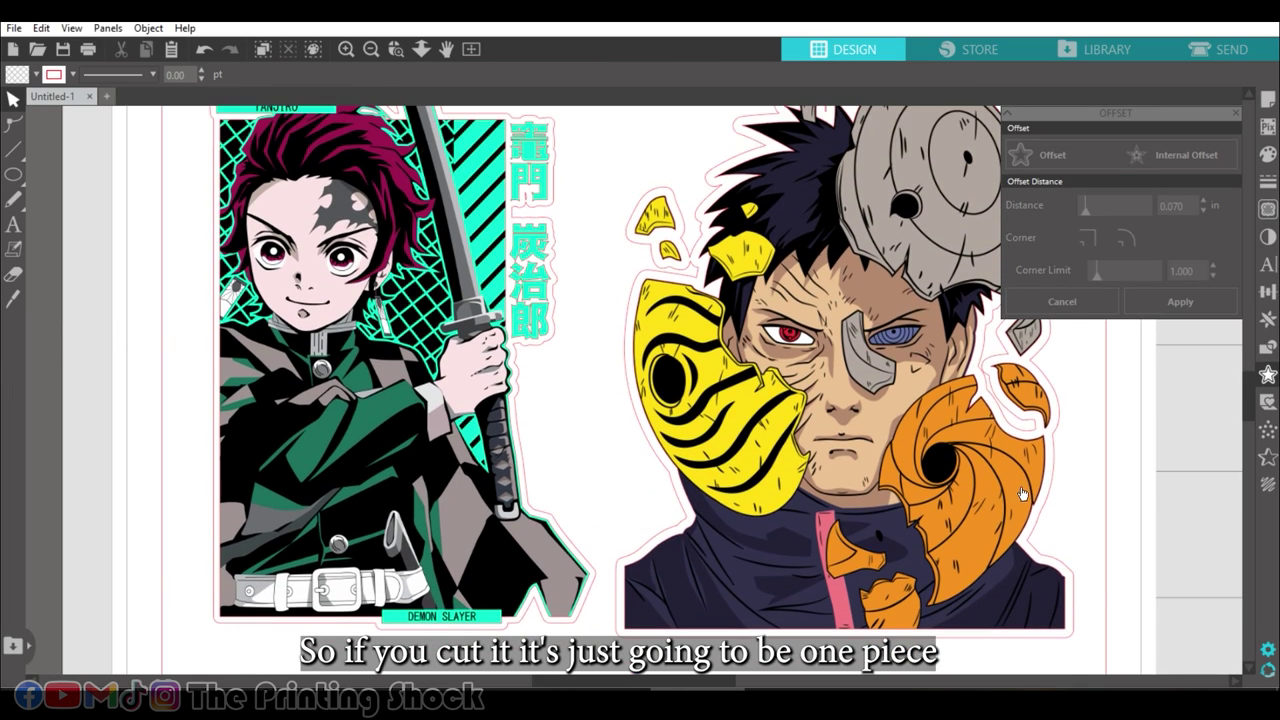
{"action": "scroll", "coordinate": [966, 403], "scroll_direction": "up", "scroll_amount": 2}
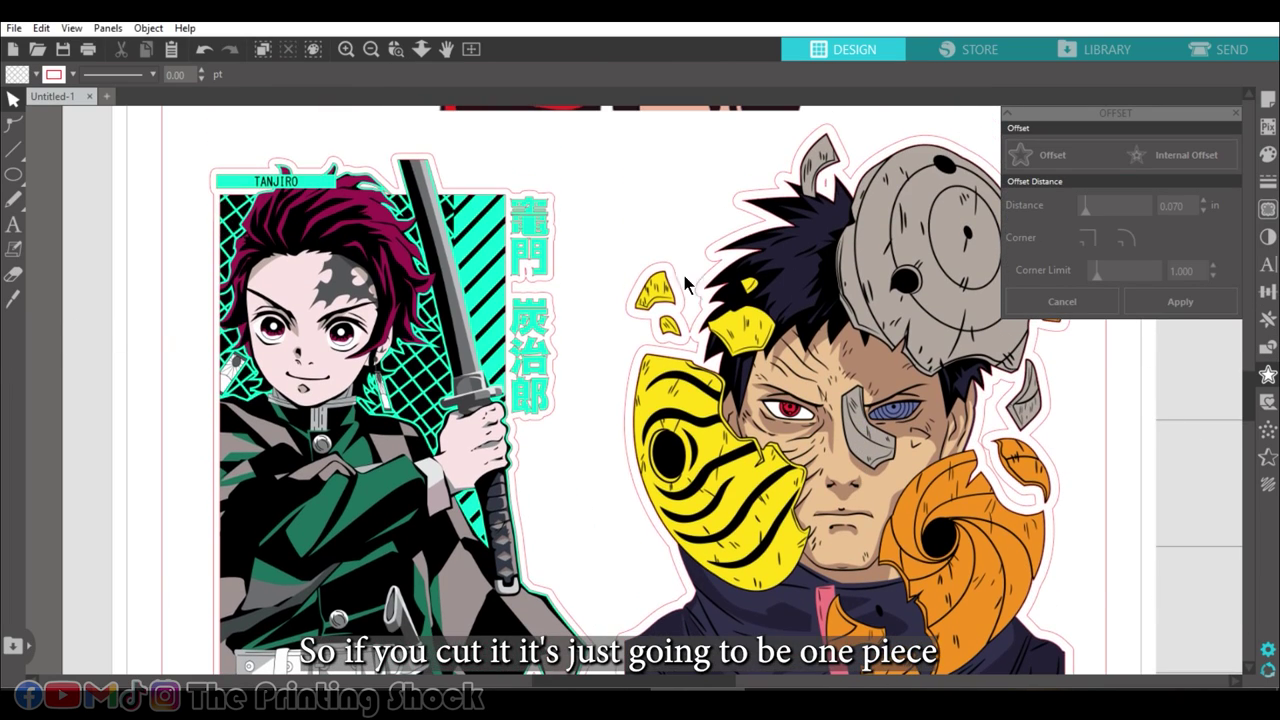
{"action": "scroll", "coordinate": [686, 284], "scroll_direction": "up", "scroll_amount": 1}
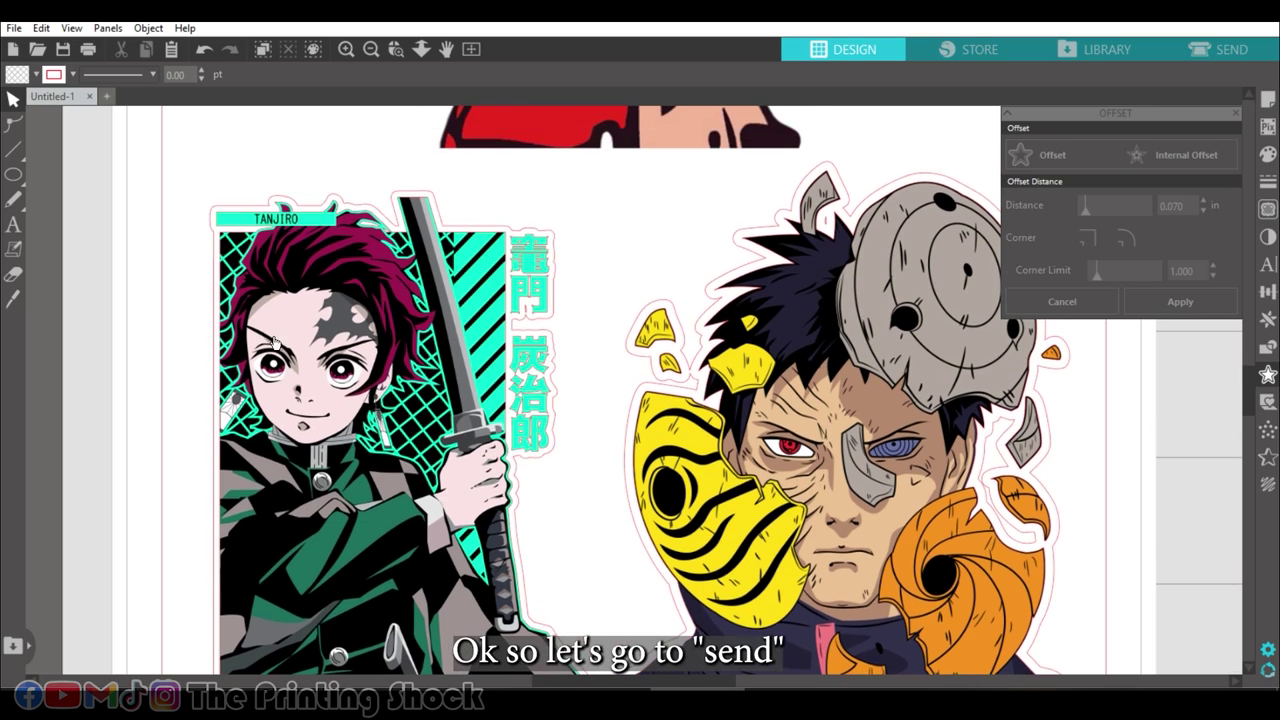
{"action": "left_click", "coordinate": [1240, 58]}
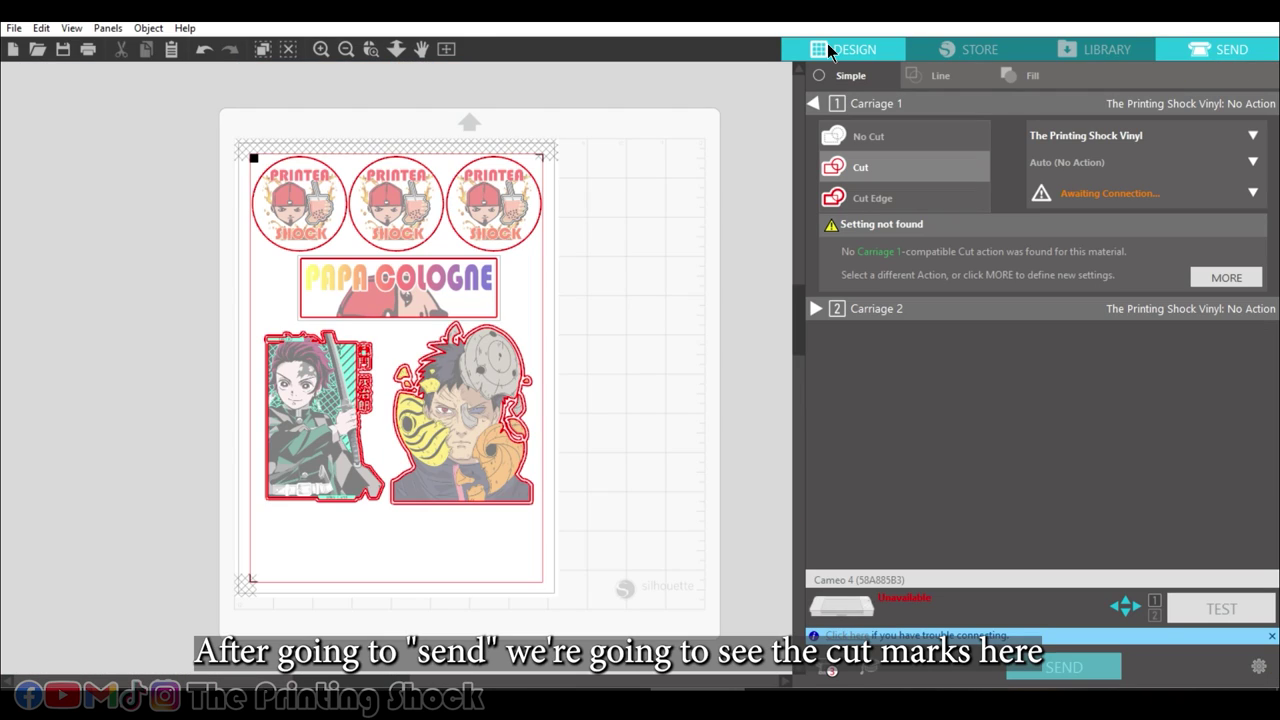
{"action": "left_click", "coordinate": [320, 49]}
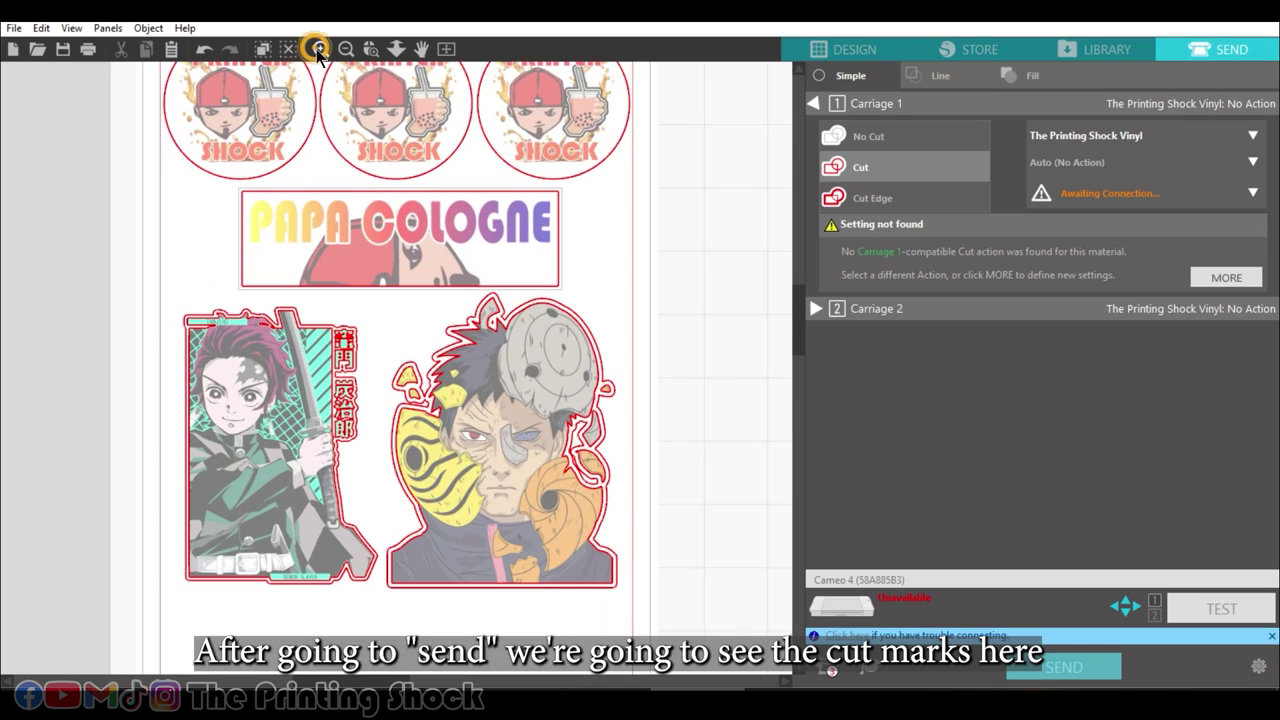
{"action": "left_click", "coordinate": [320, 49]}
{"action": "scroll", "coordinate": [408, 290], "scroll_direction": "up", "scroll_amount": 1}
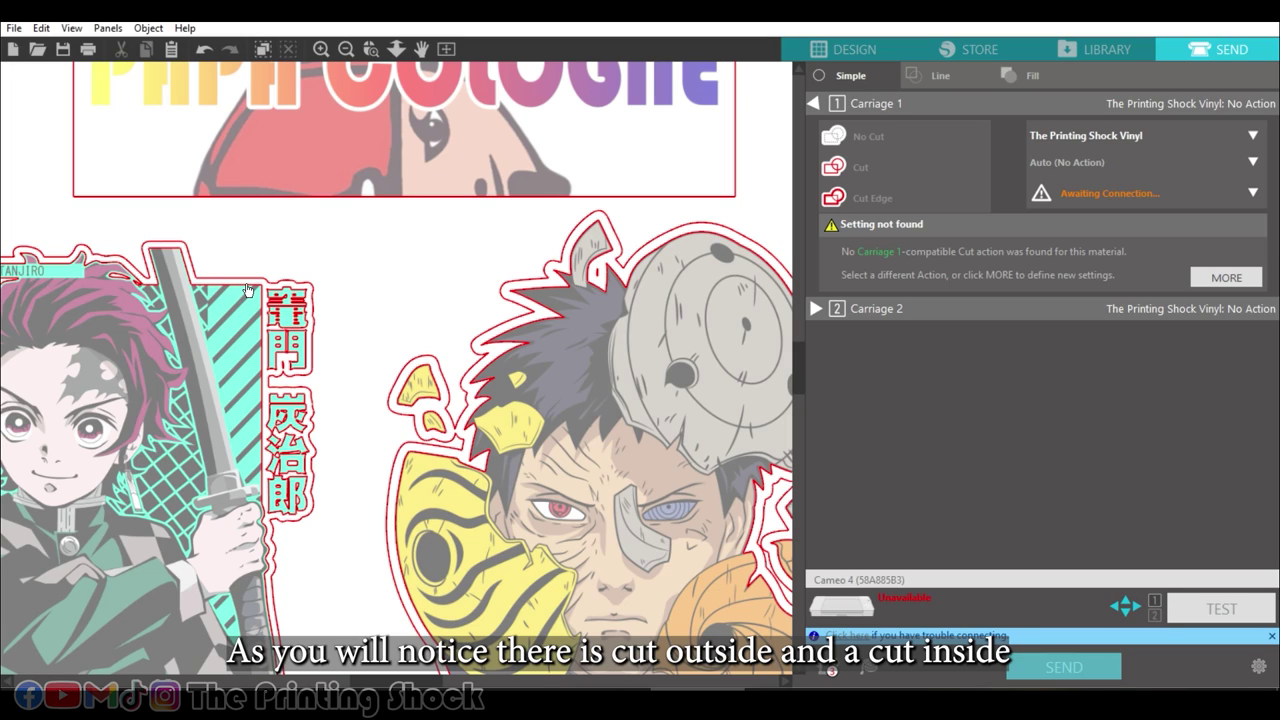
{"action": "left_click", "coordinate": [218, 341]}
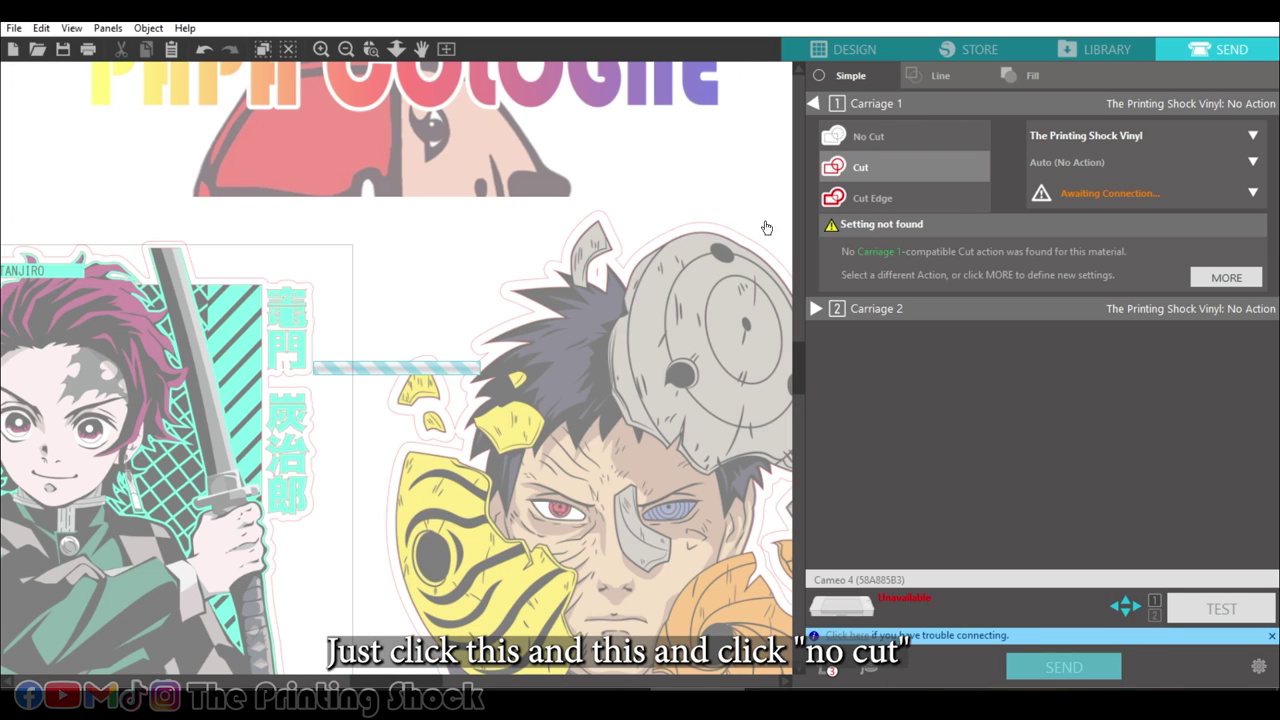
{"action": "left_click", "coordinate": [869, 143]}
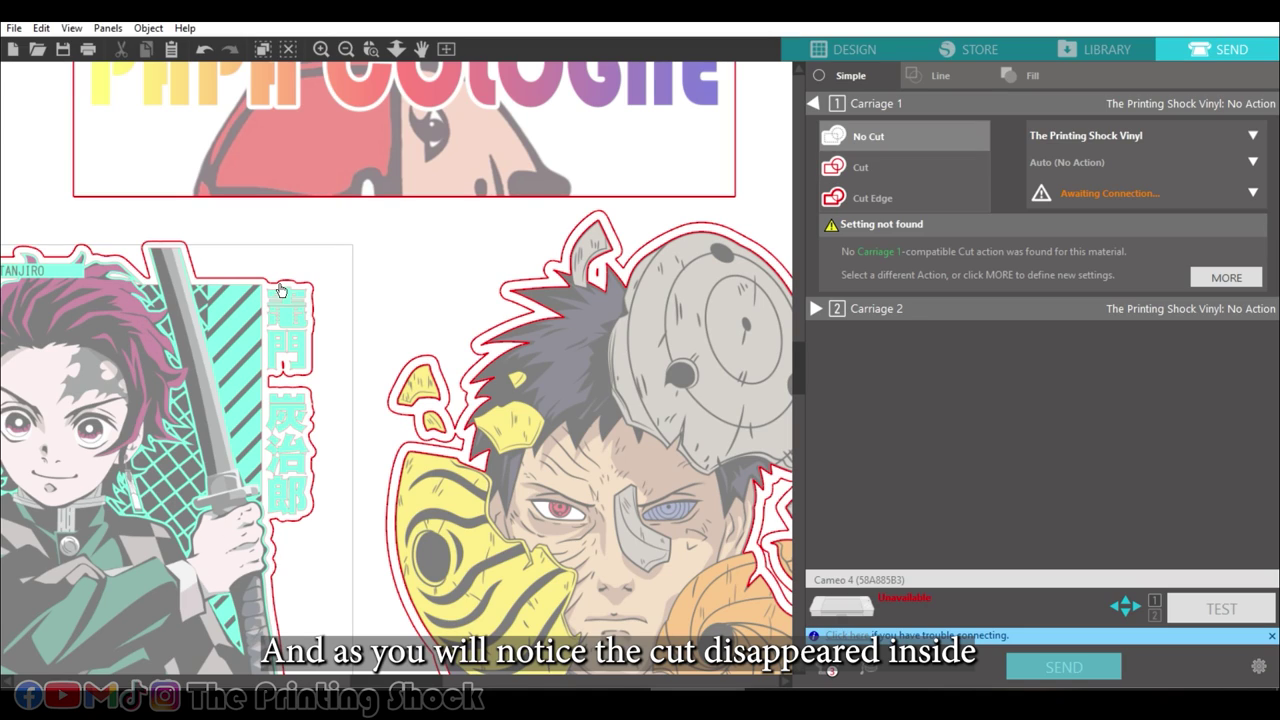
Set the inner contour of the broken-mask character image to No Cut.
{"action": "scroll", "coordinate": [397, 283], "scroll_direction": "down", "scroll_amount": 2}
{"action": "left_click", "coordinate": [690, 260]}
{"action": "left_click", "coordinate": [866, 140]}
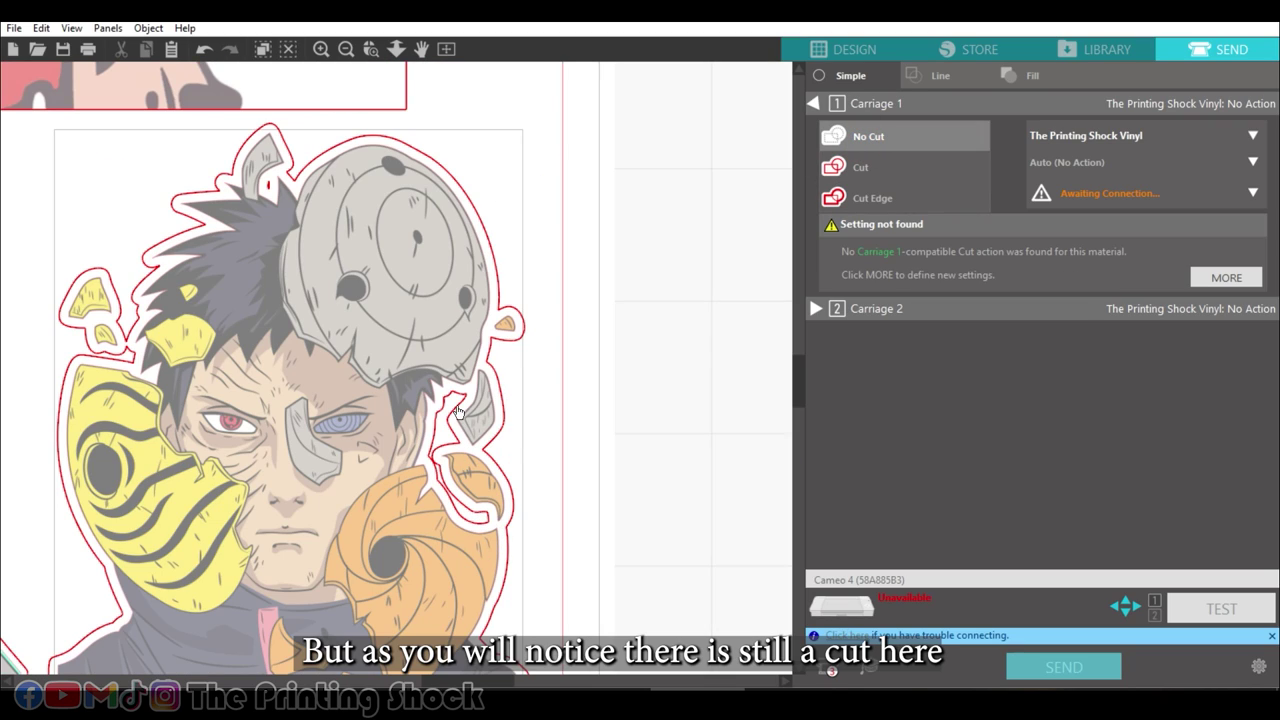
Try setting the offset outline of the broken-mask character to No Cut to remove its leftover interior cut.
{"action": "left_click", "coordinate": [520, 366]}
{"action": "left_click", "coordinate": [893, 146]}
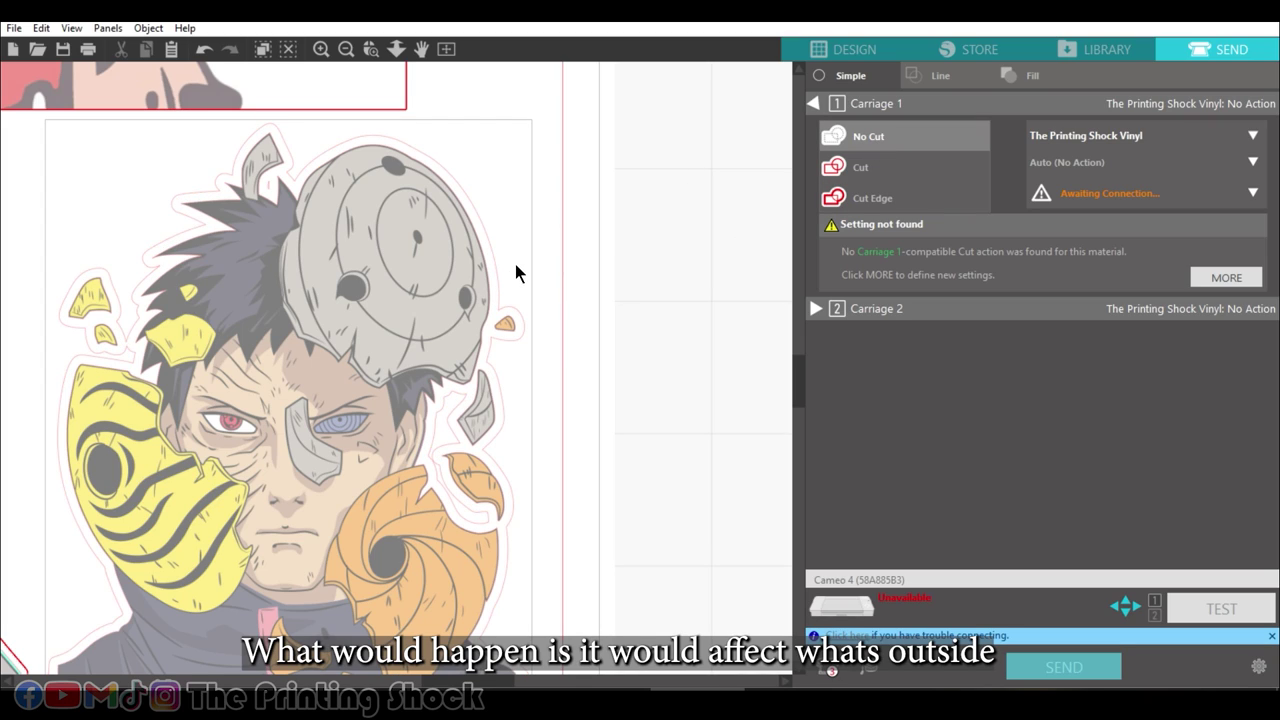
{"action": "left_click", "coordinate": [615, 329]}
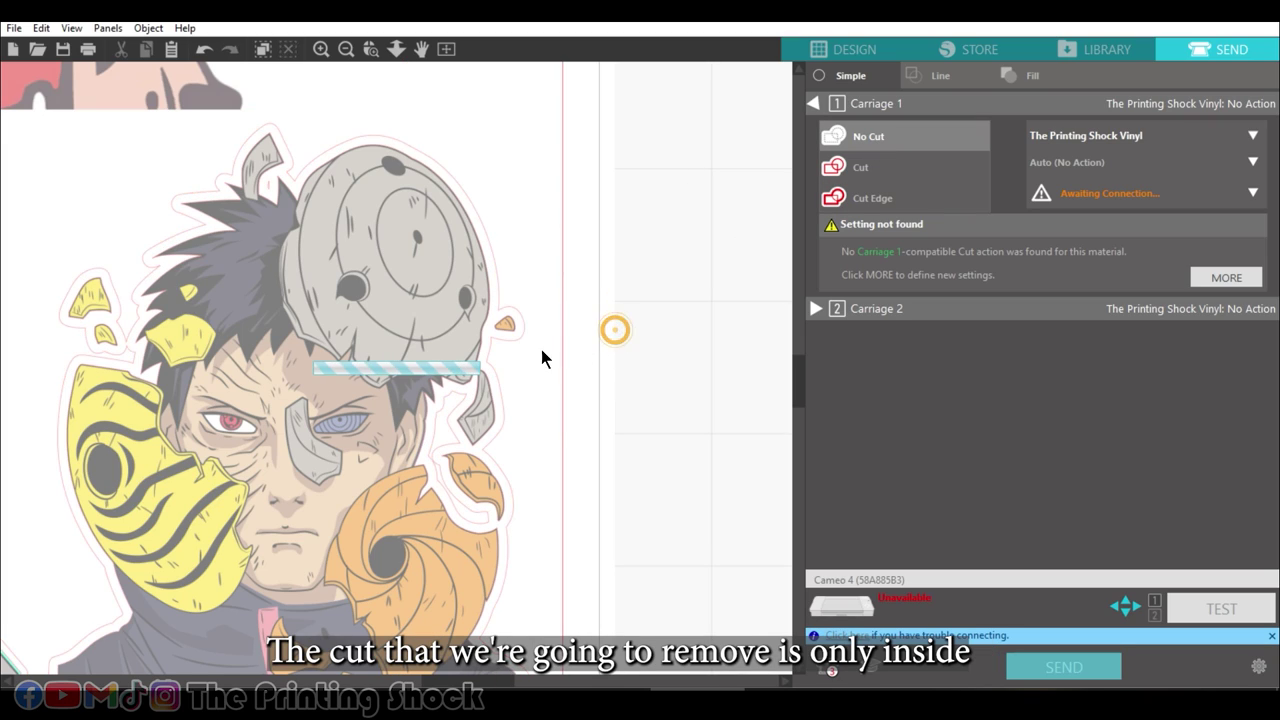
Release the compound path of the broken-mask character's offset outline so its inner contours can be handled separately.
{"action": "left_click", "coordinate": [463, 400]}
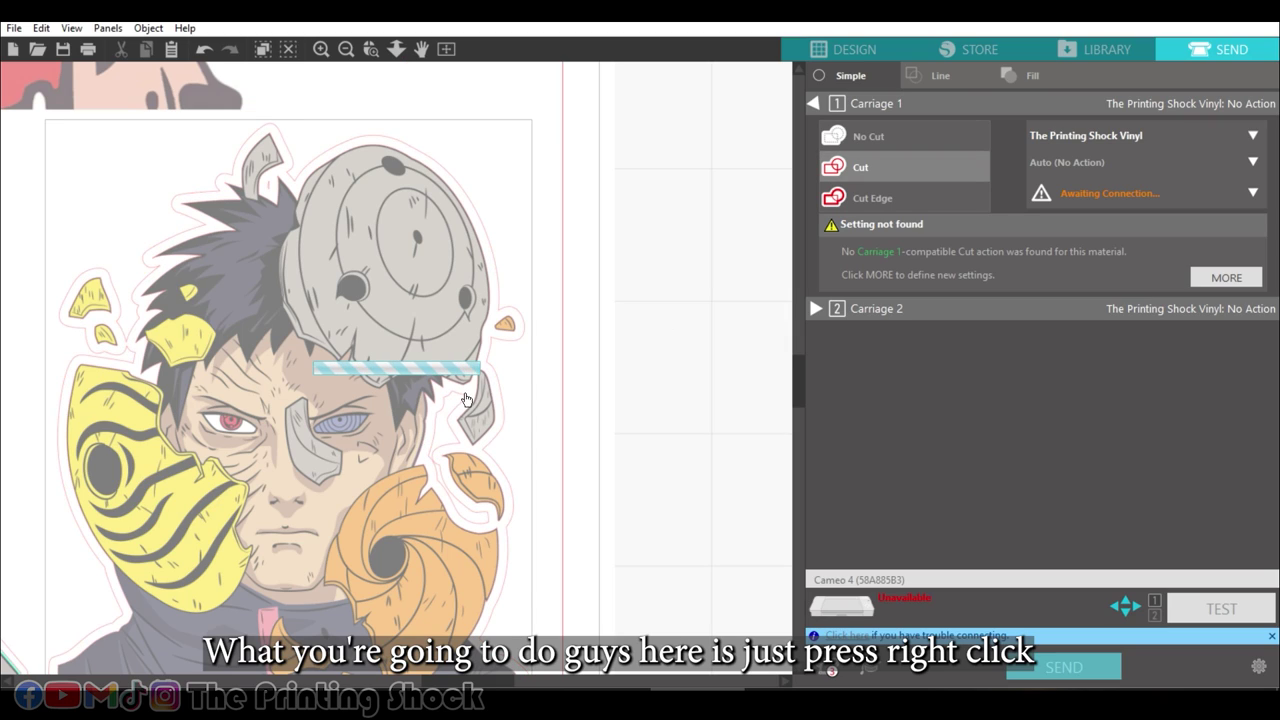
{"action": "right_click", "coordinate": [465, 395]}
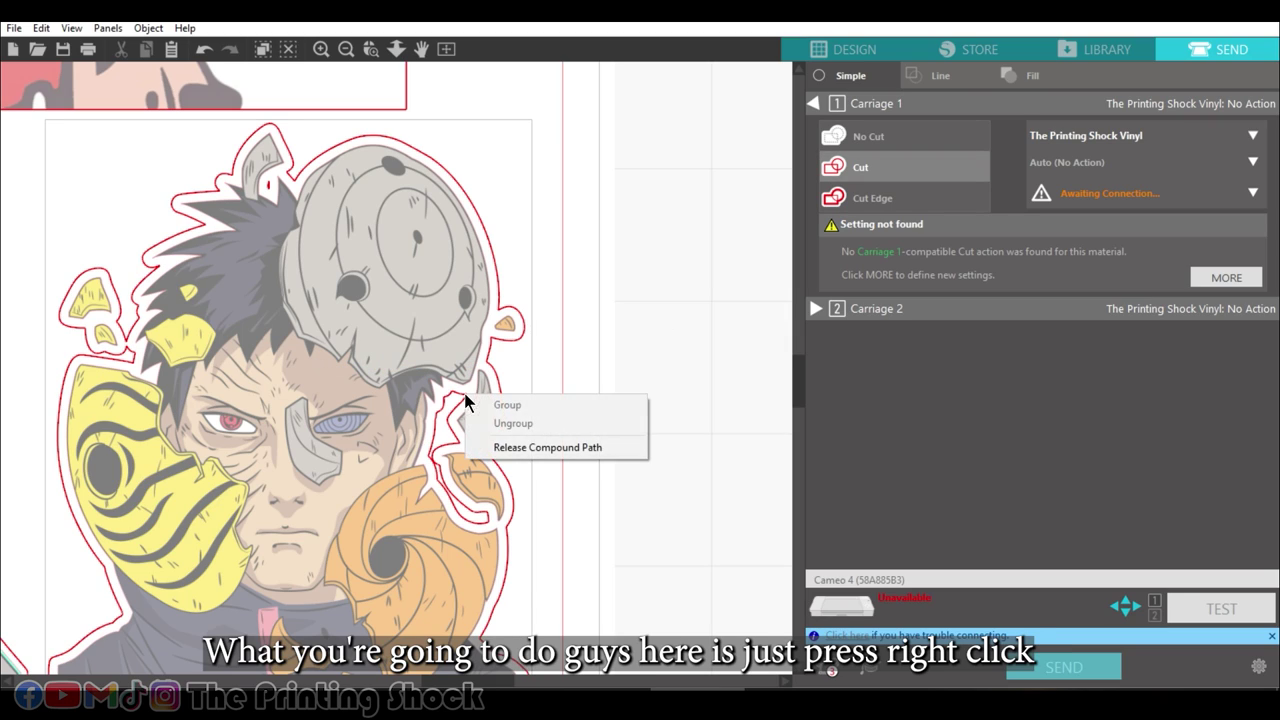
{"action": "left_click", "coordinate": [505, 451]}
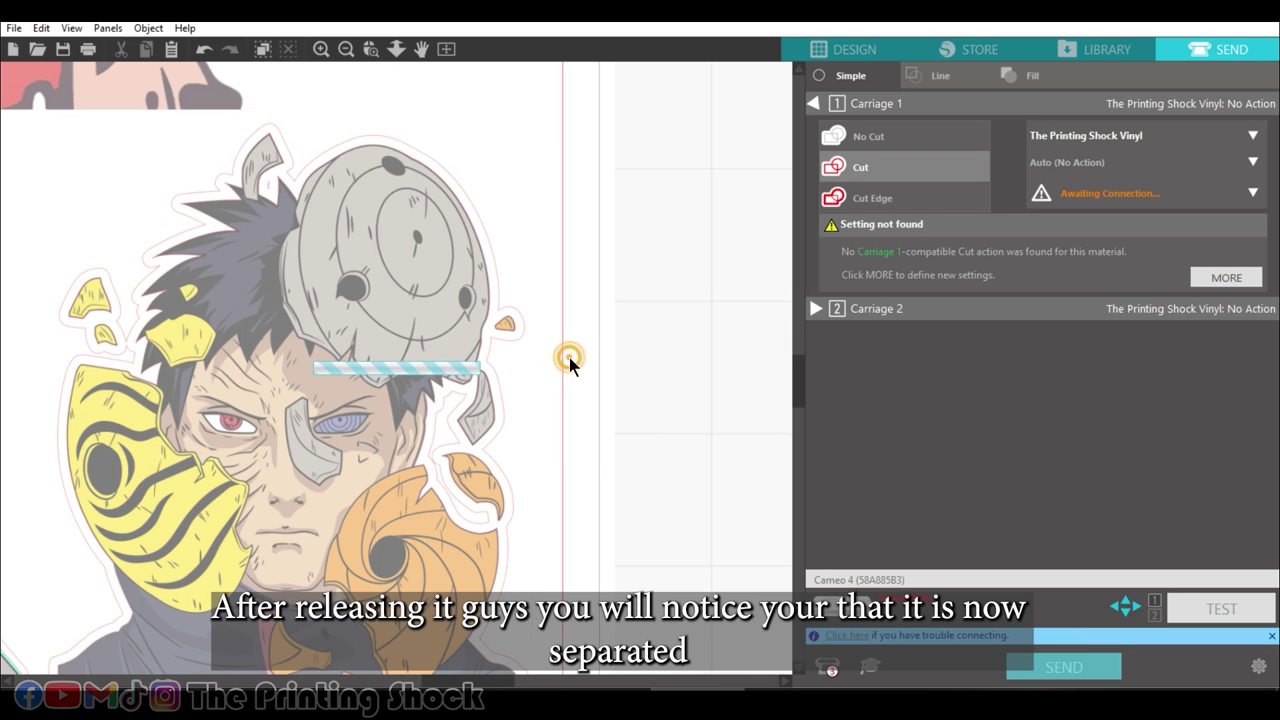
Set the small inner contours of the broken-mask character's offset, beside the mask fragments and at the upper hair, to No Cut.
{"action": "left_click", "coordinate": [464, 397]}
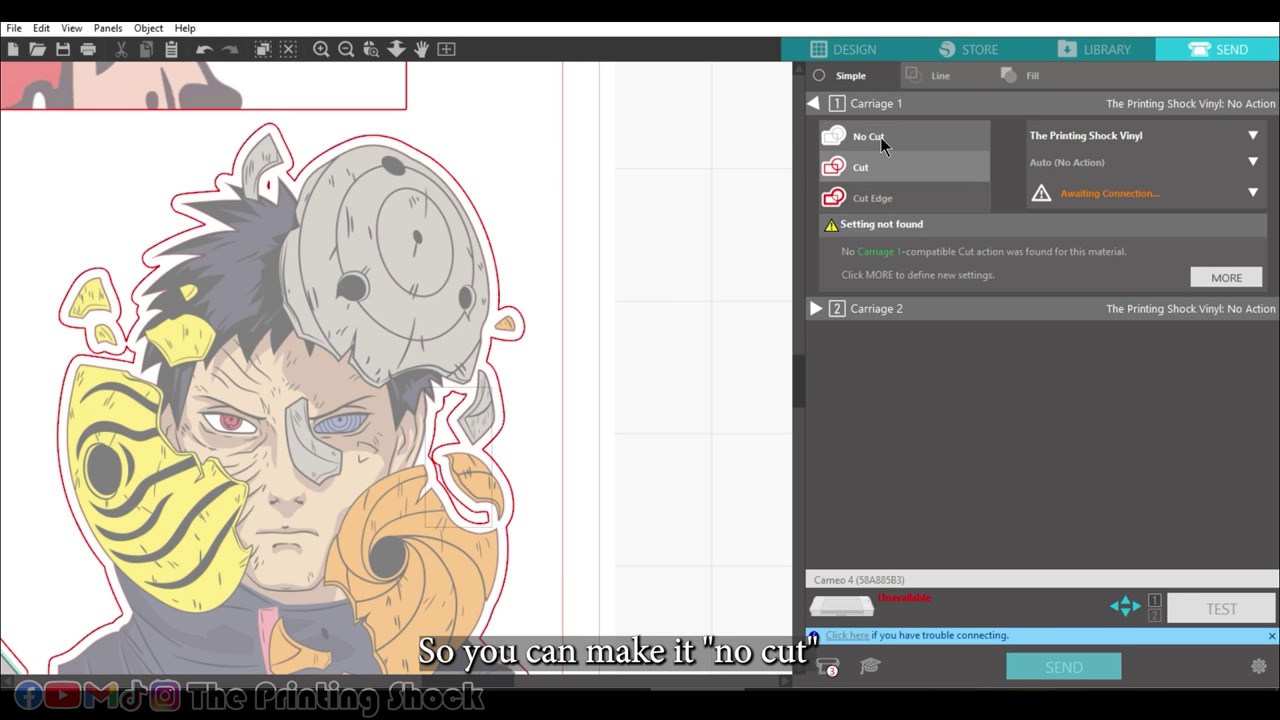
{"action": "left_click", "coordinate": [880, 137]}
{"action": "left_click", "coordinate": [268, 190]}
{"action": "left_click", "coordinate": [894, 137]}
{"action": "left_click", "coordinate": [760, 177]}
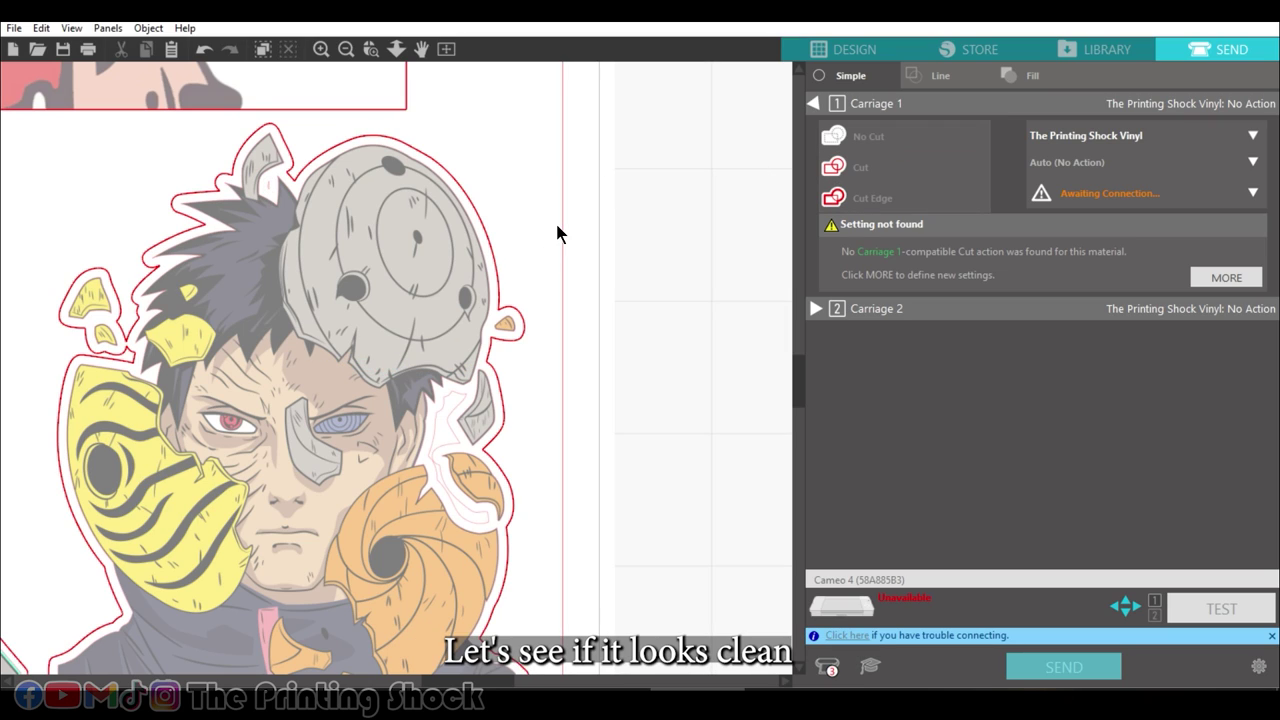
{"action": "scroll", "coordinate": [557, 232], "scroll_direction": "down", "scroll_amount": 3}
{"action": "left_click_drag", "start_coordinate": [495, 687], "coordinate": [398, 684]}
{"action": "left_click_drag", "start_coordinate": [800, 440], "coordinate": [803, 135]}
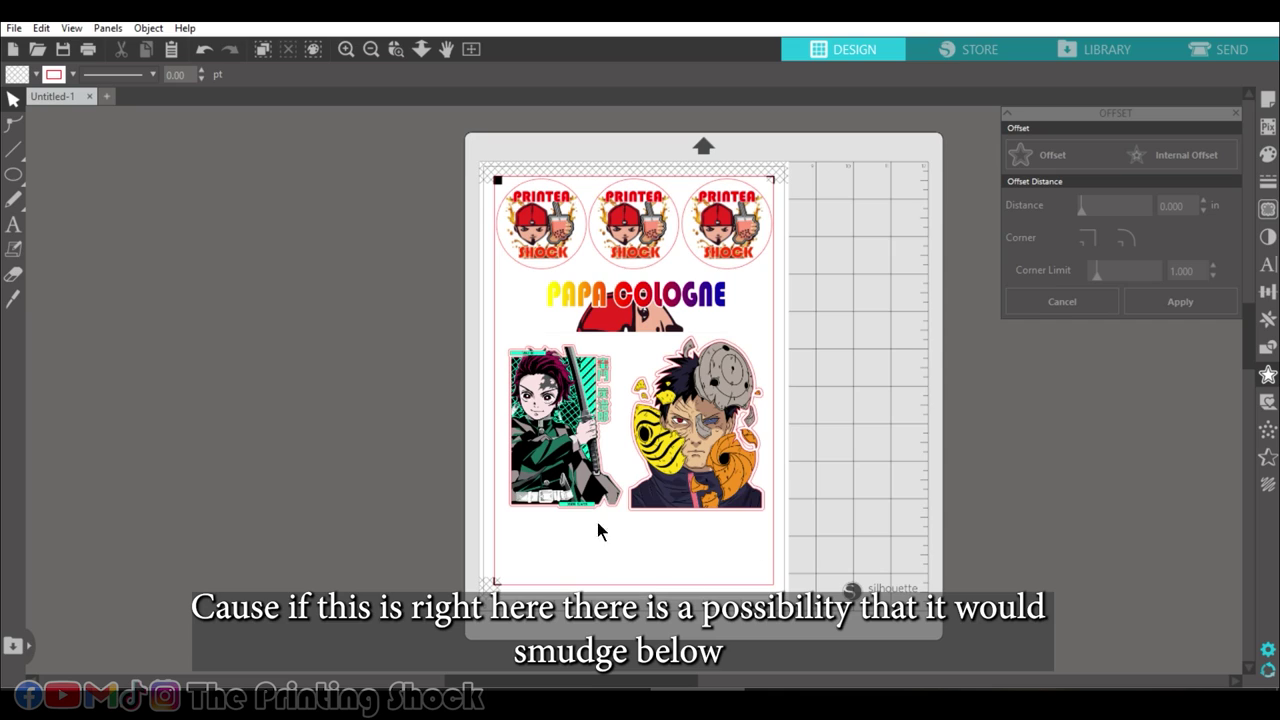
In the Design workspace, raise the bottom inset of the registration marks to 1.875 in, just below the character stickers.
{"action": "left_click", "coordinate": [72, 28]}
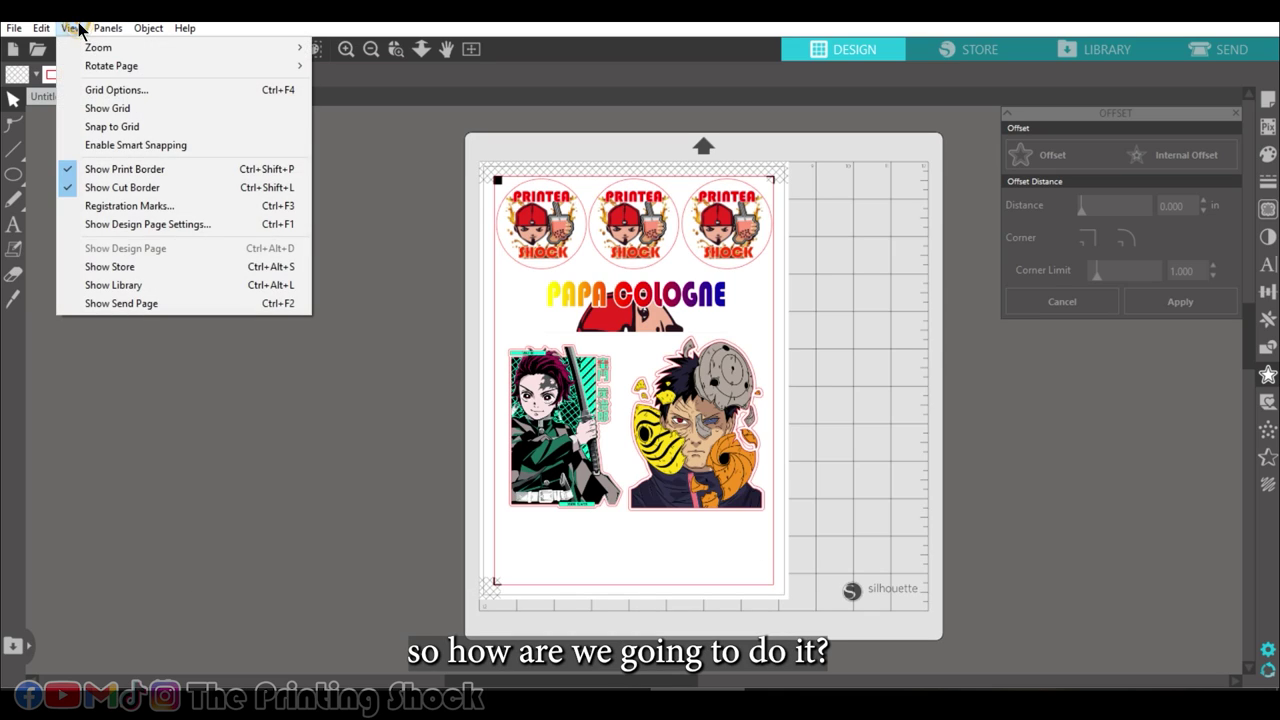
{"action": "left_click", "coordinate": [118, 207]}
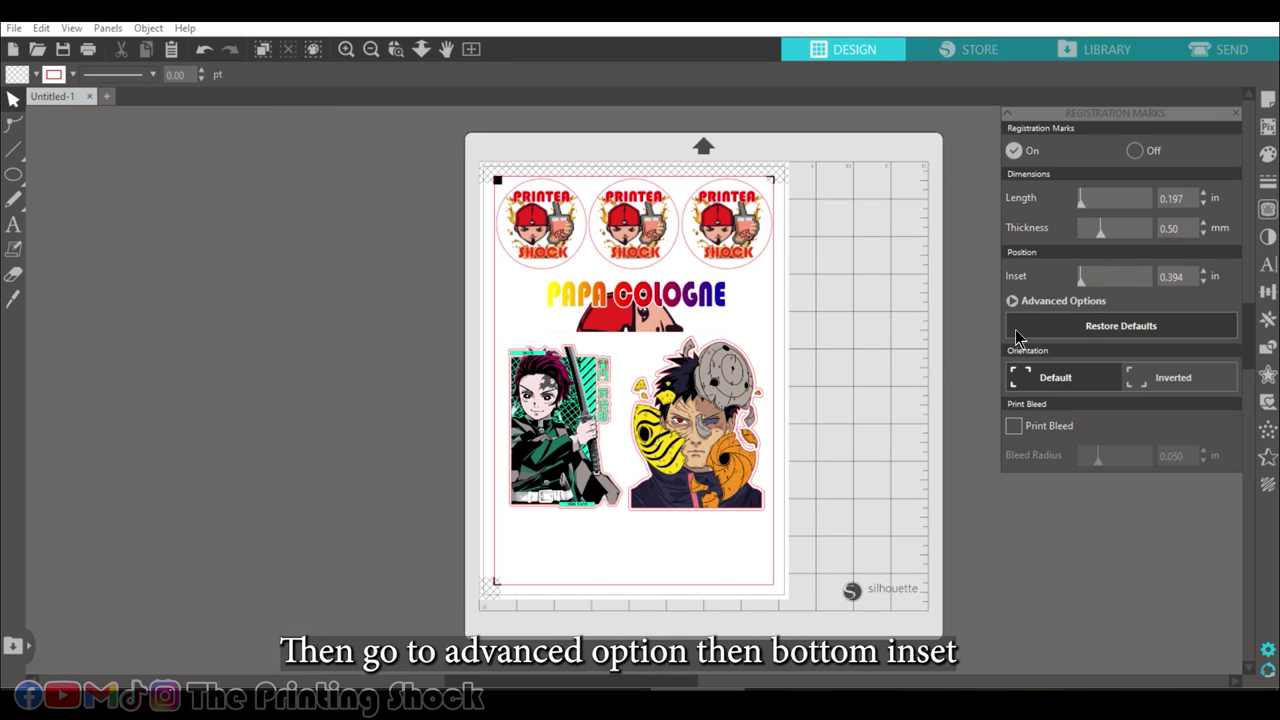
{"action": "left_click", "coordinate": [1022, 302]}
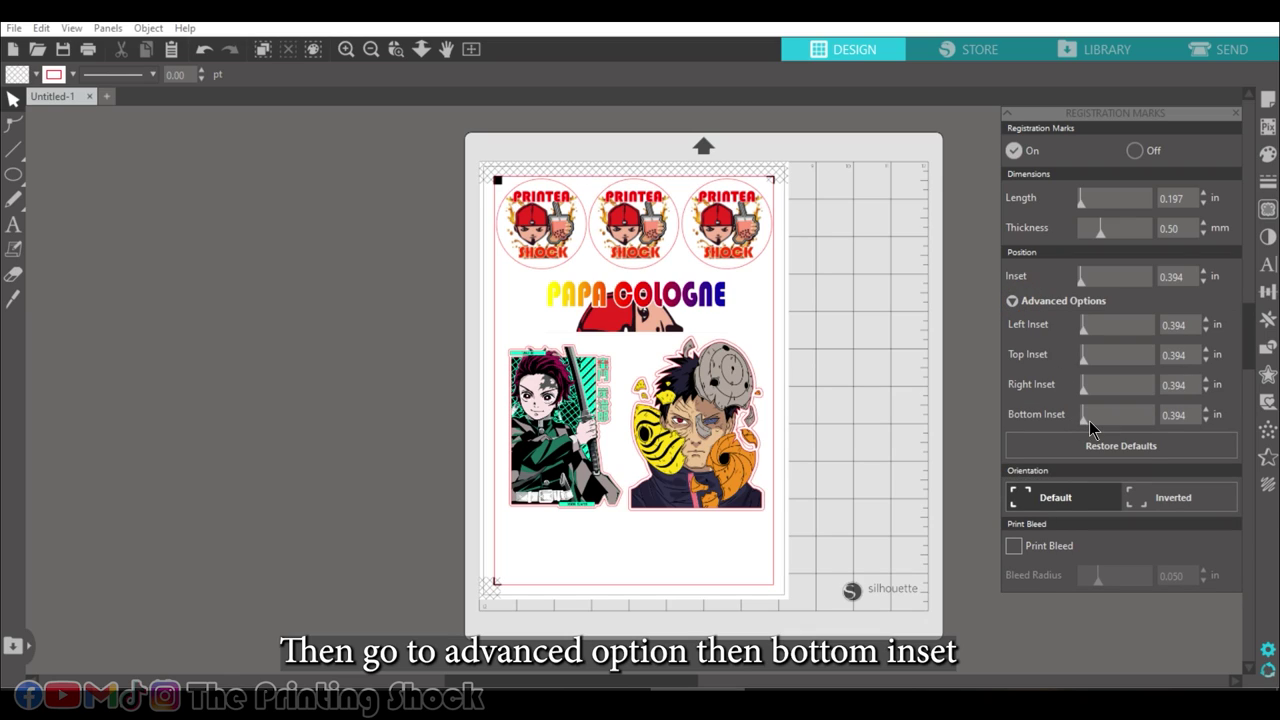
{"action": "left_click_drag", "start_coordinate": [1083, 428], "coordinate": [1095, 430]}
{"action": "left_click", "coordinate": [882, 409]}
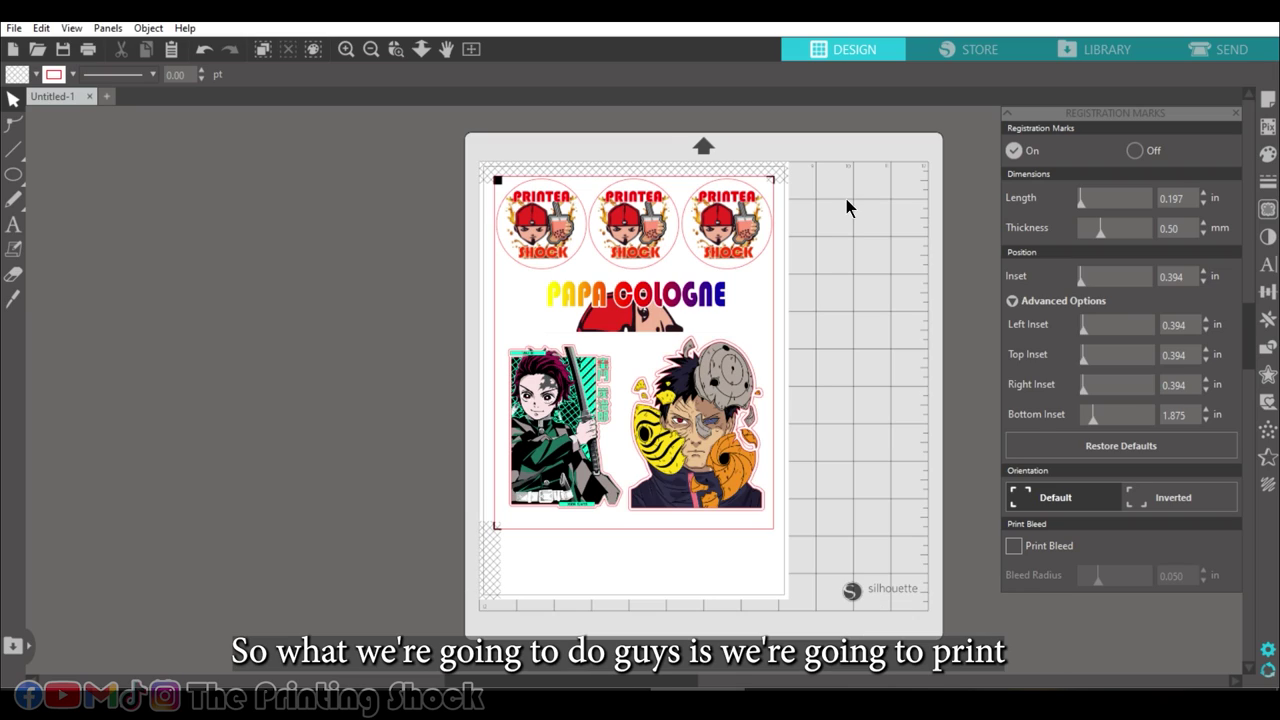
Start printing the sticker sheet, select the first listed printer and open its printing preferences.
{"action": "left_click", "coordinate": [14, 30]}
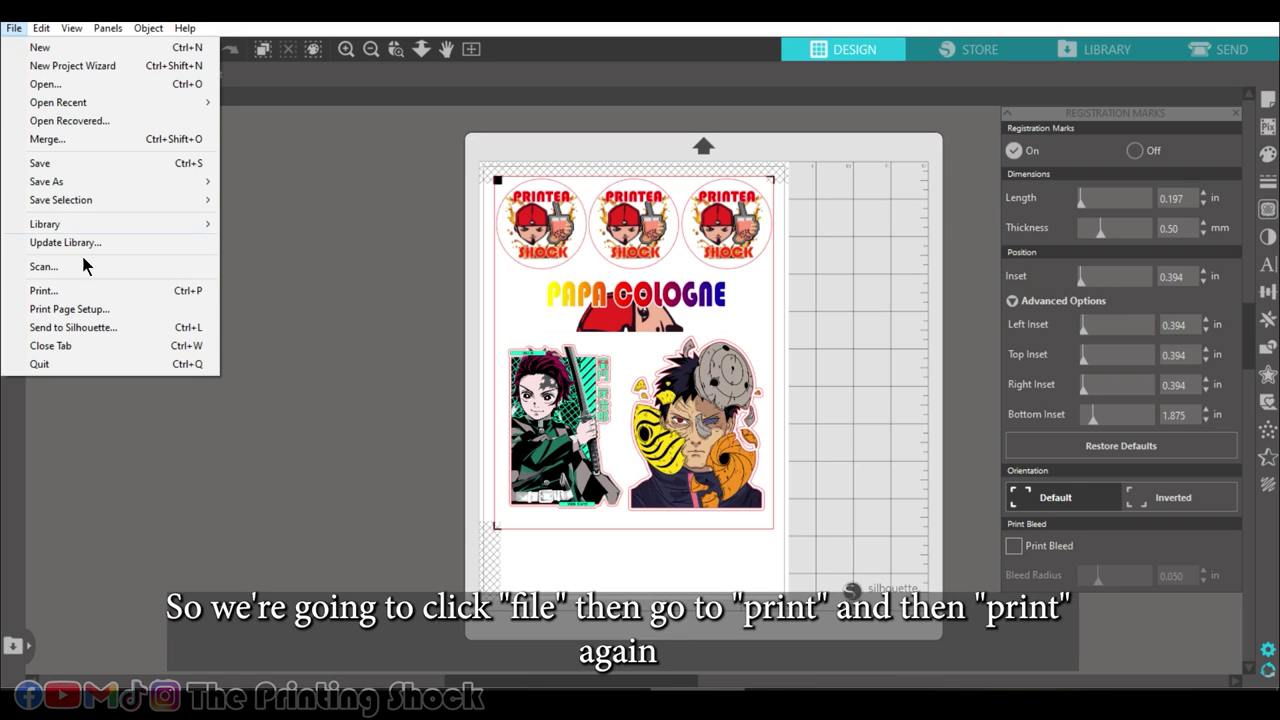
{"action": "left_click", "coordinate": [90, 296]}
{"action": "left_click", "coordinate": [970, 586]}
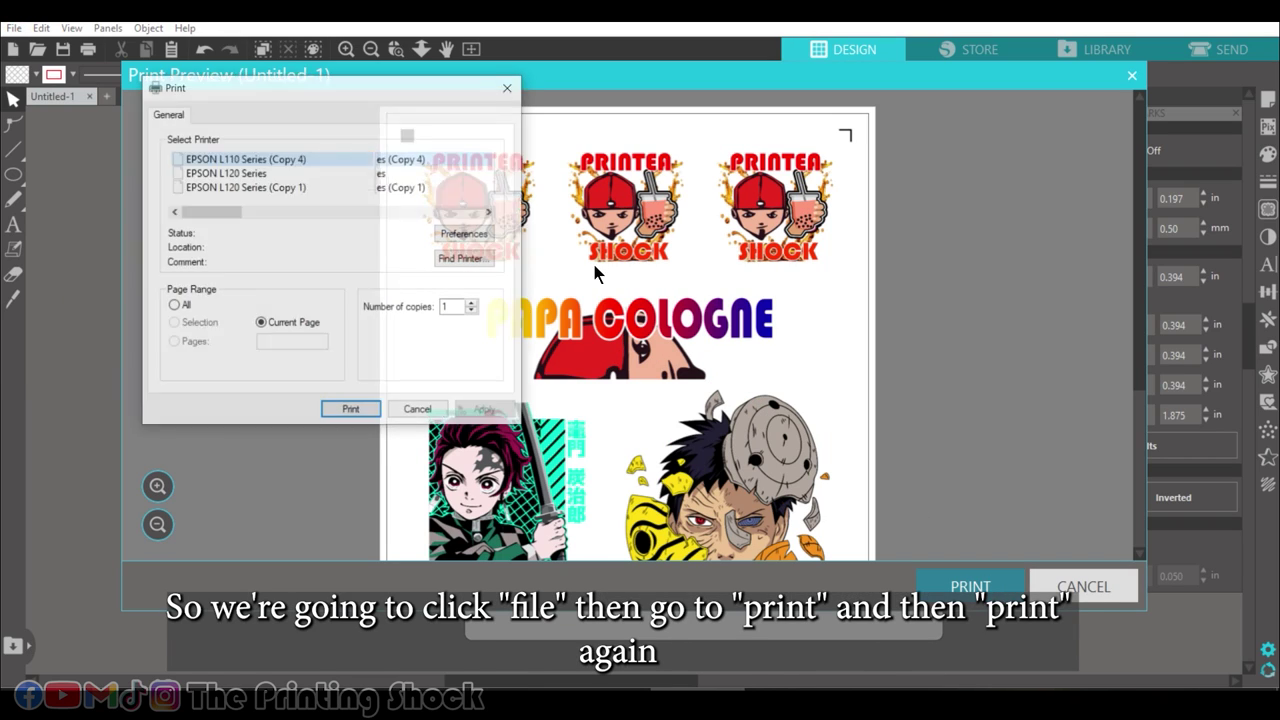
{"action": "left_click", "coordinate": [227, 166]}
{"action": "left_click", "coordinate": [466, 234]}
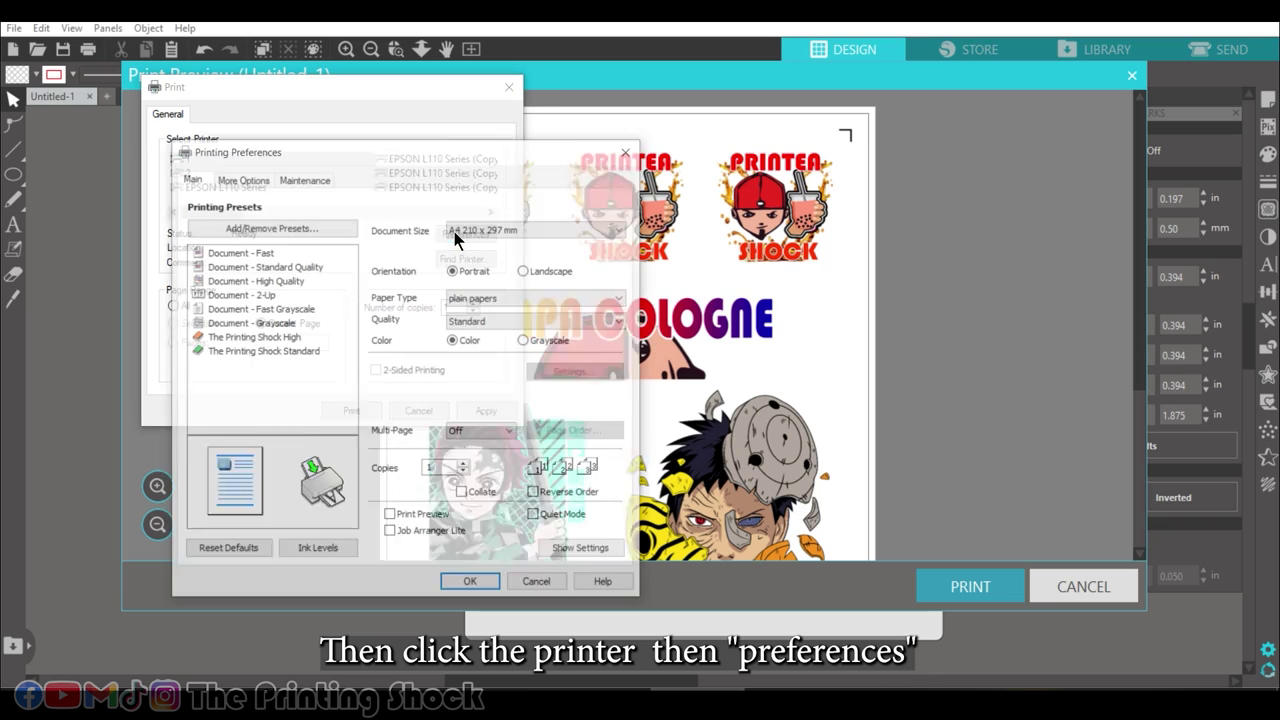
Set the paper type to Epson Premium Glossy, quality to High and copies to 7, and accept the printing preferences.
{"action": "left_click", "coordinate": [522, 298]}
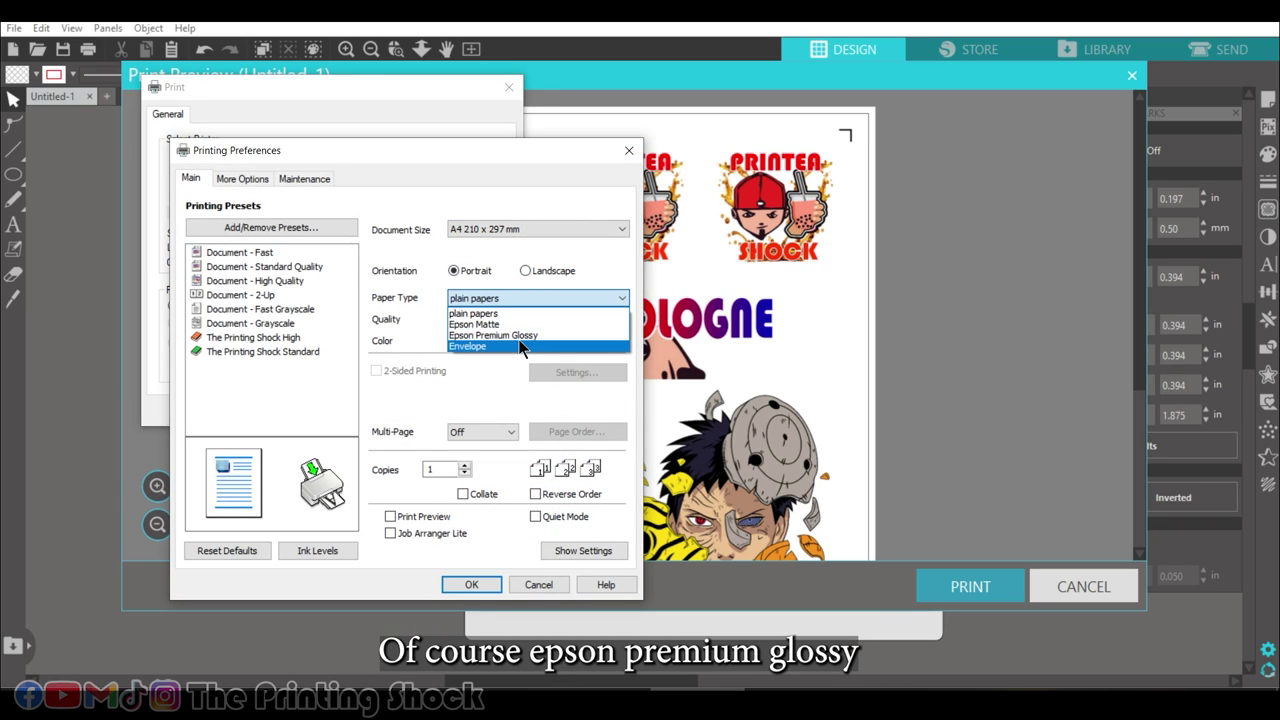
{"action": "left_click", "coordinate": [519, 337]}
{"action": "left_click", "coordinate": [492, 323]}
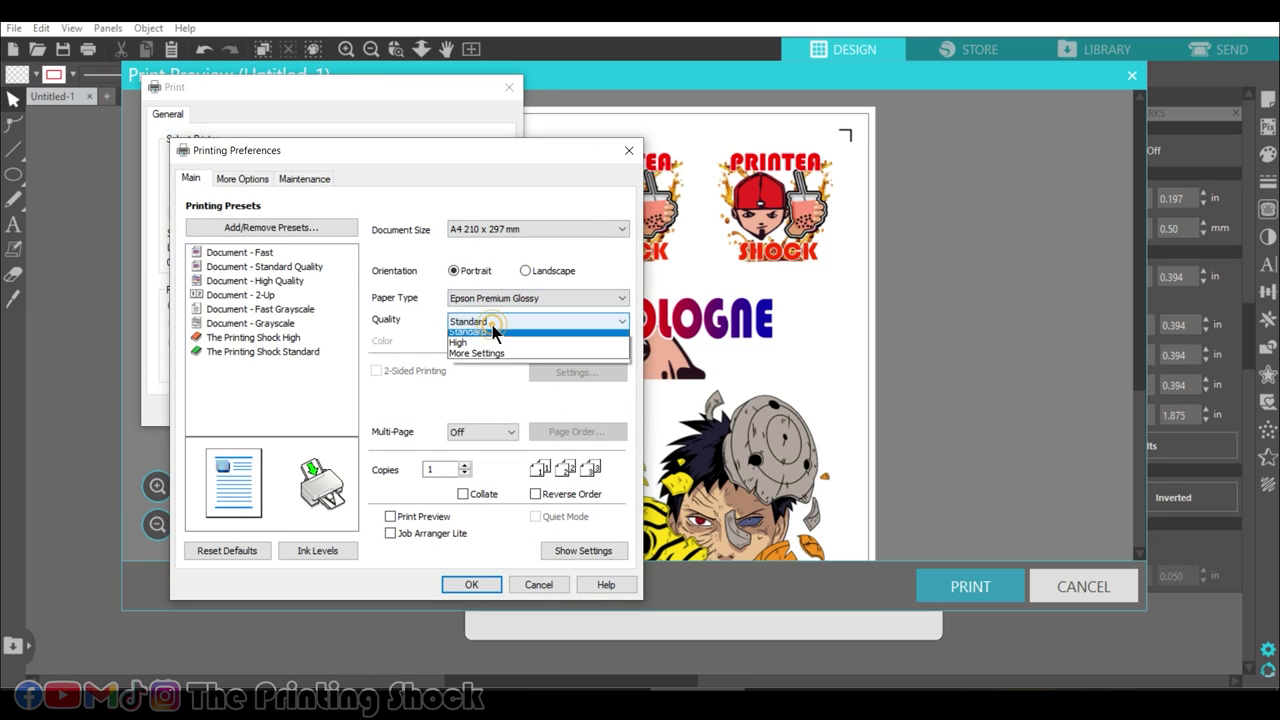
{"action": "left_click", "coordinate": [487, 348]}
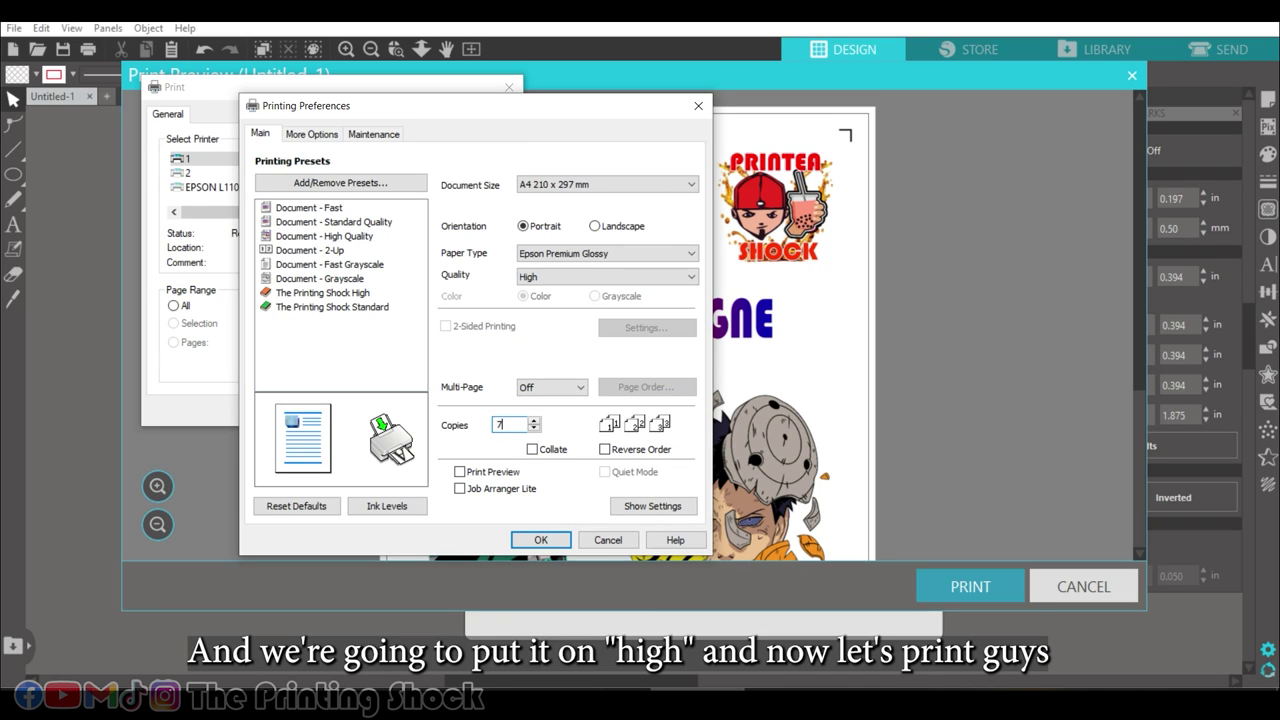
{"action": "type", "text": "7"}
{"action": "left_click", "coordinate": [547, 541]}
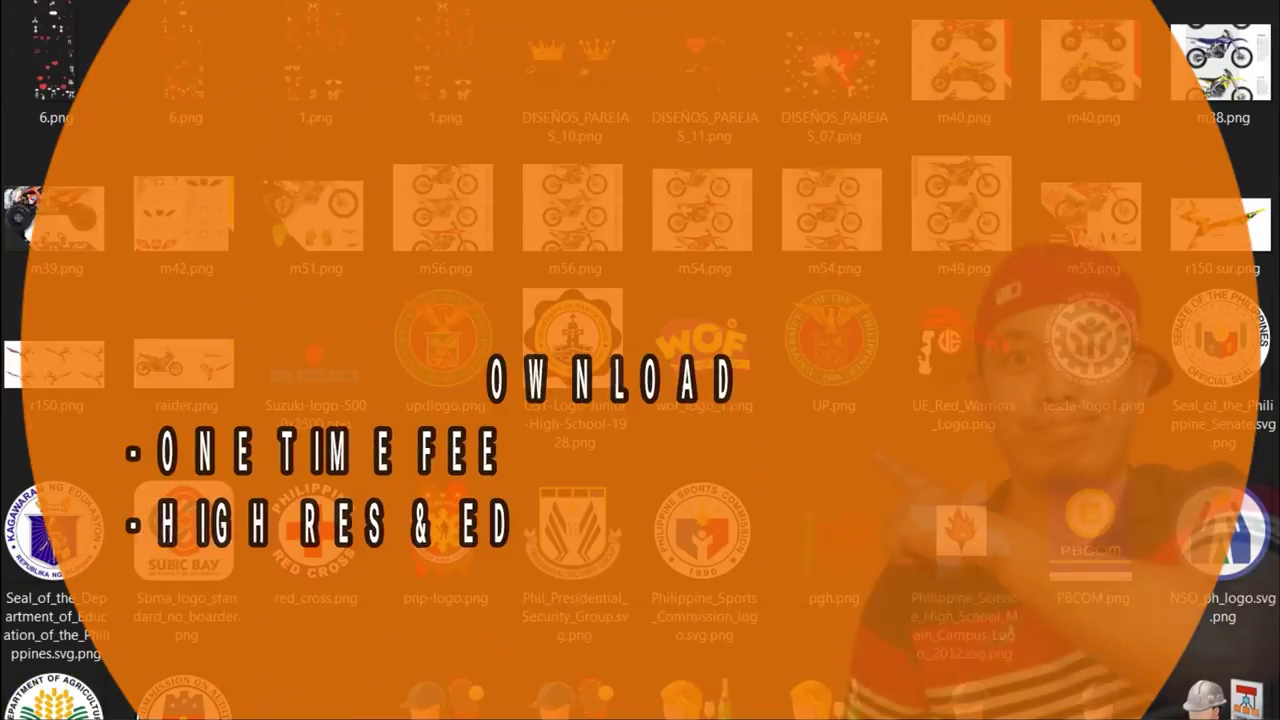